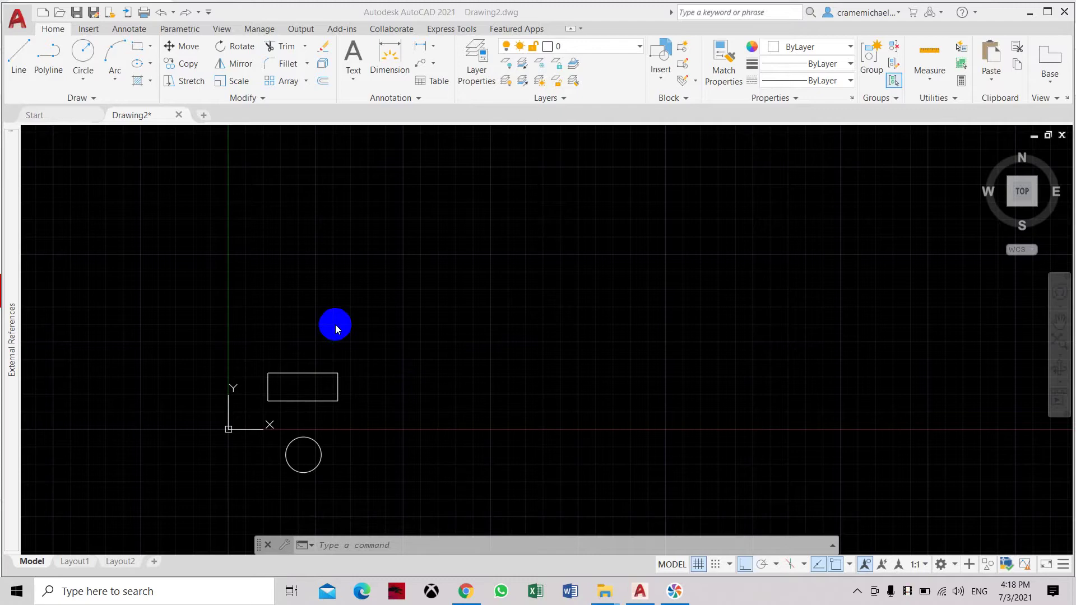
# Start a rectangular array of the rectangle, previewing three rows by four columns.
pyautogui.click(291, 83)
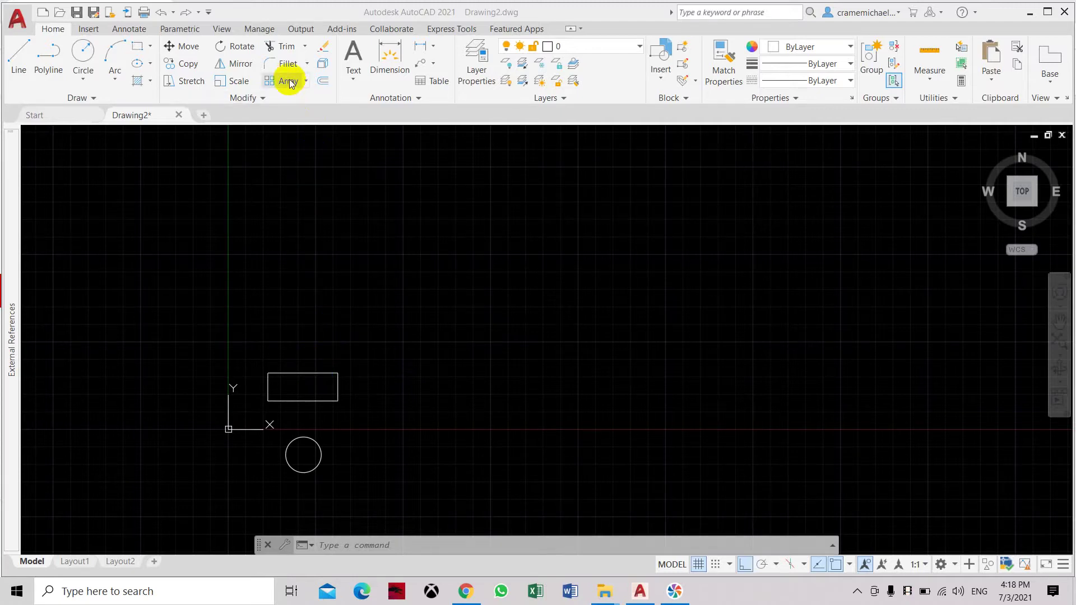
pyautogui.click(290, 82)
pyautogui.click(305, 82)
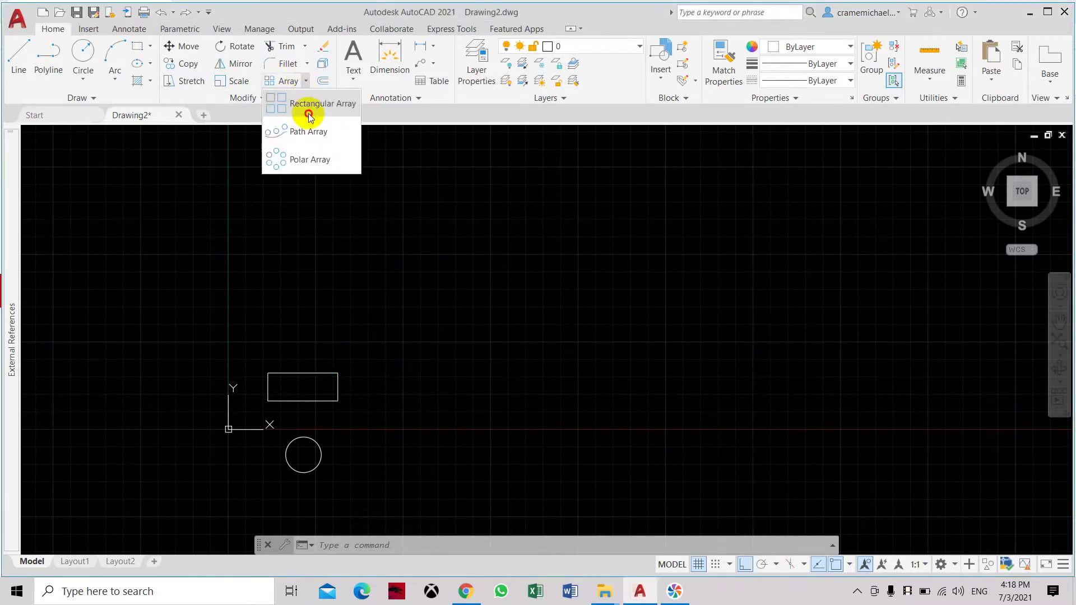
pyautogui.click(309, 116)
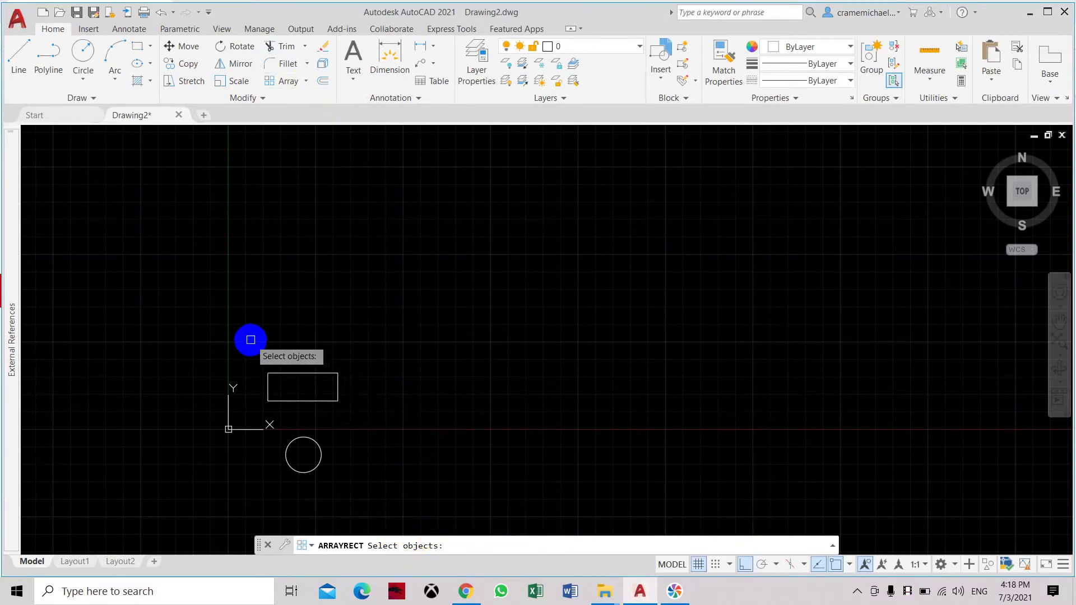
pyautogui.click(250, 340)
pyautogui.click(364, 405)
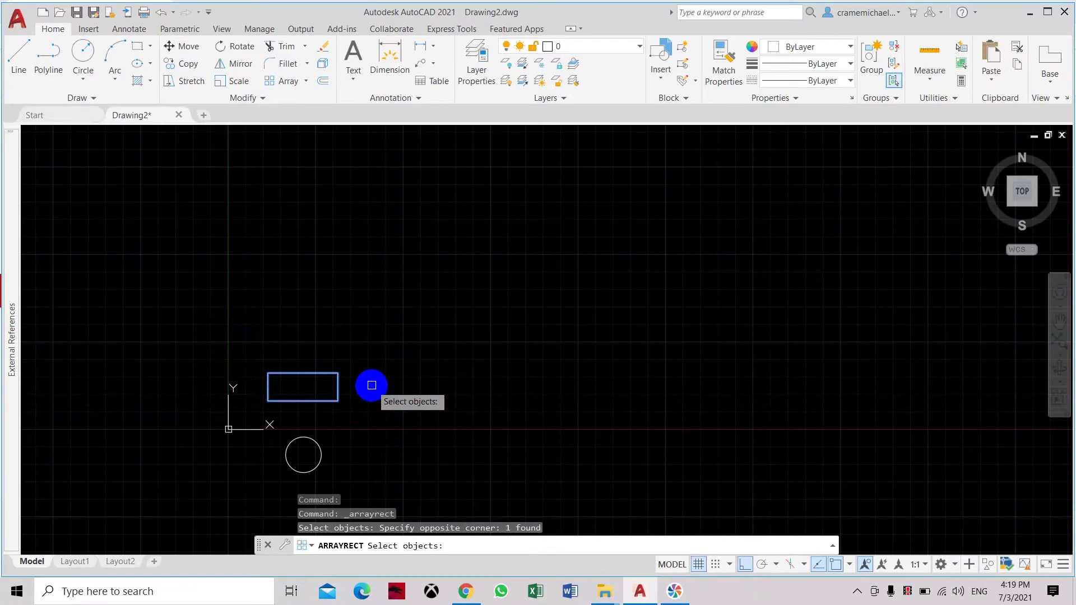
# Confirm the rectangle selection and set the array to six columns.
pyautogui.press('Return')
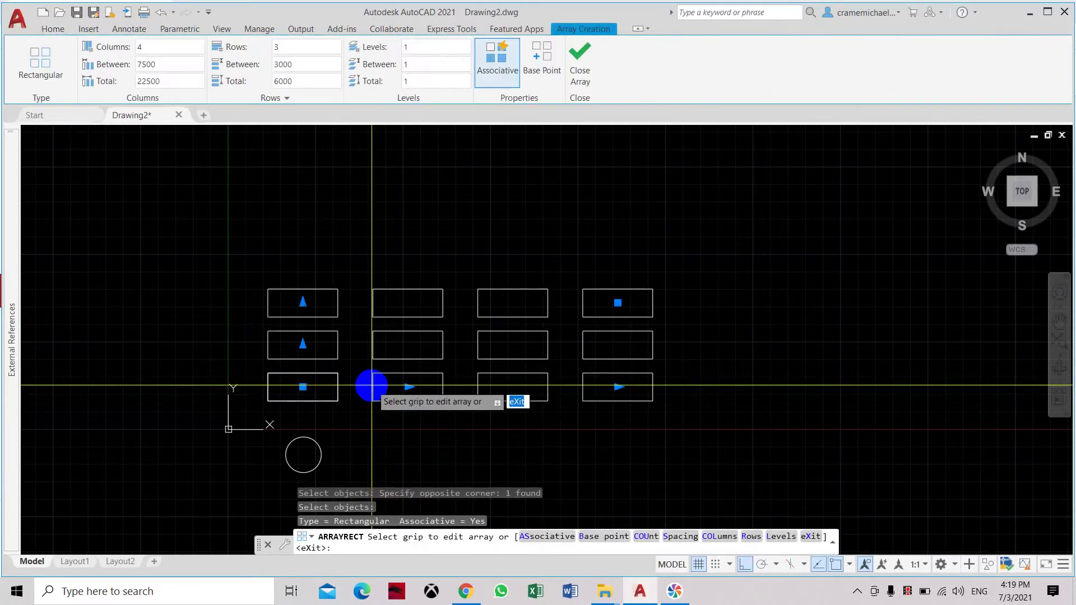
pyautogui.click(152, 48)
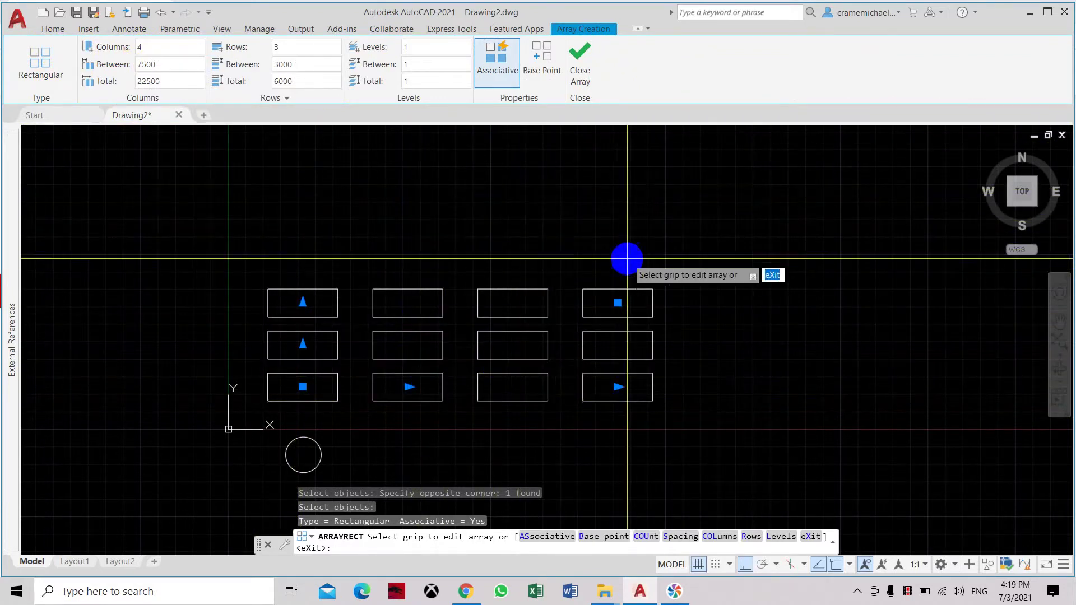
pyautogui.click(157, 47)
pyautogui.write('6')
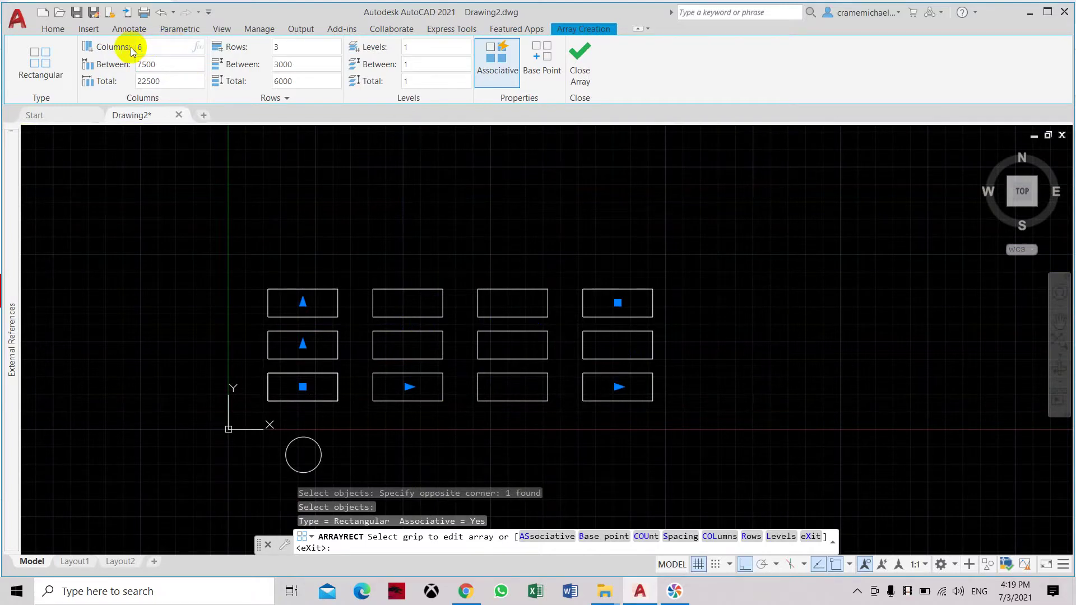
pyautogui.press('Return')
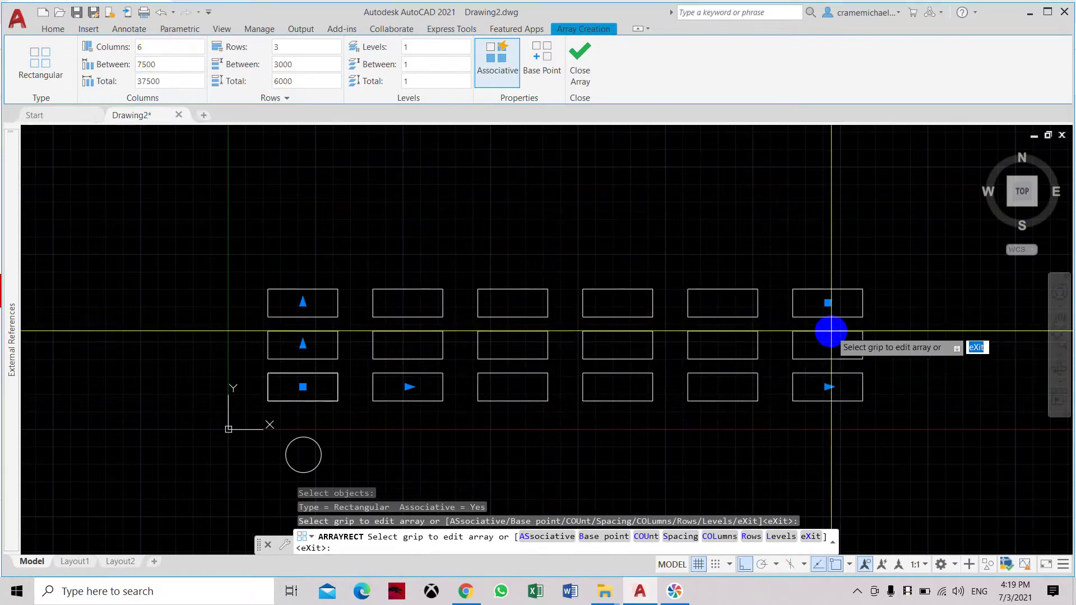
# Set the array to five rows and select the column spacing value.
pyautogui.click(282, 64)
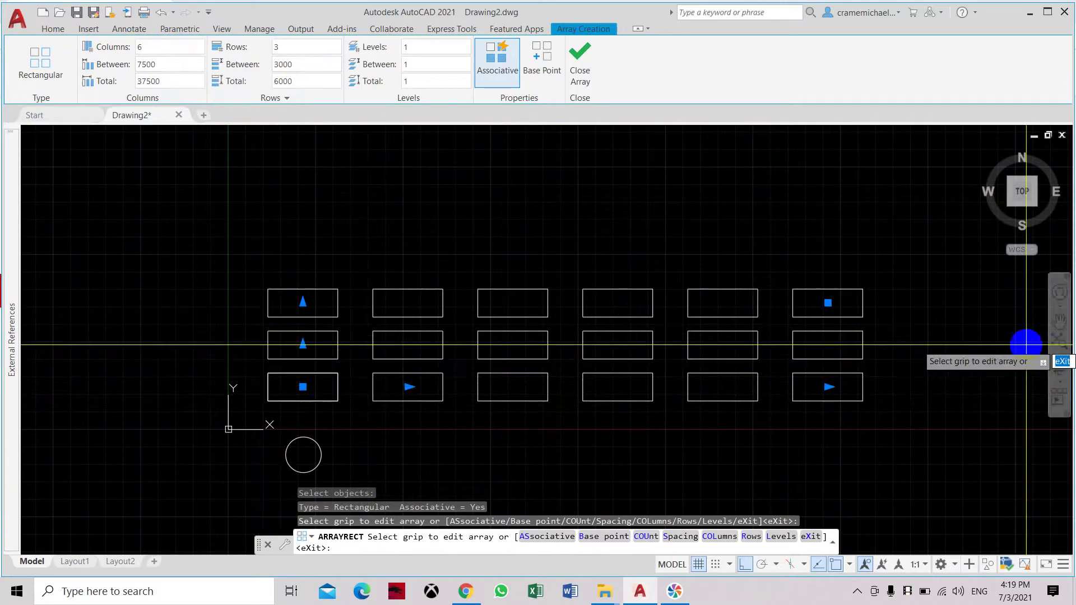
pyautogui.click(272, 48)
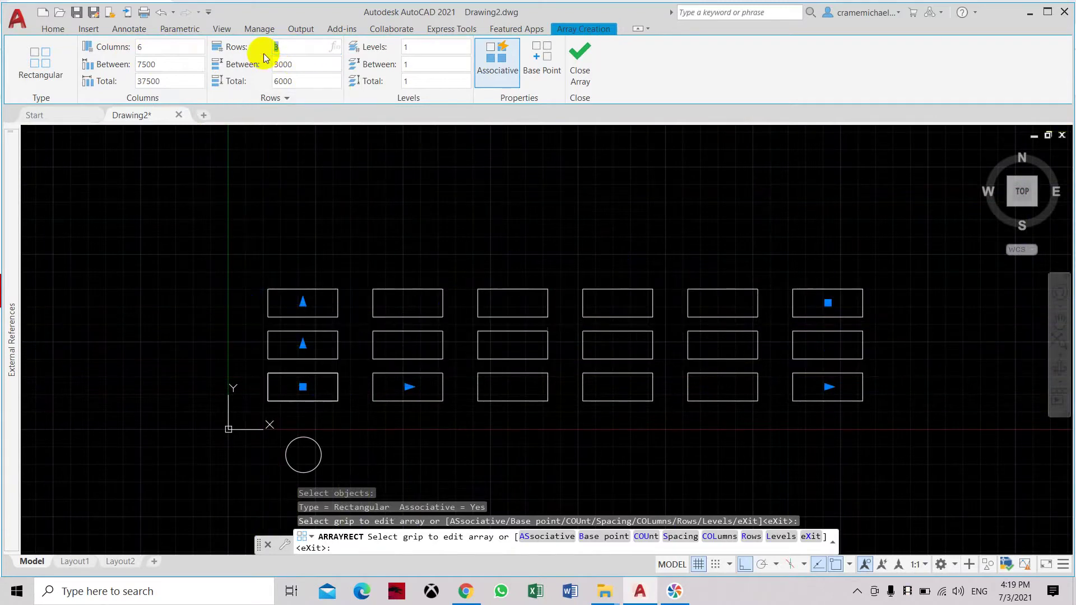
pyautogui.click(299, 77)
pyautogui.write('5')
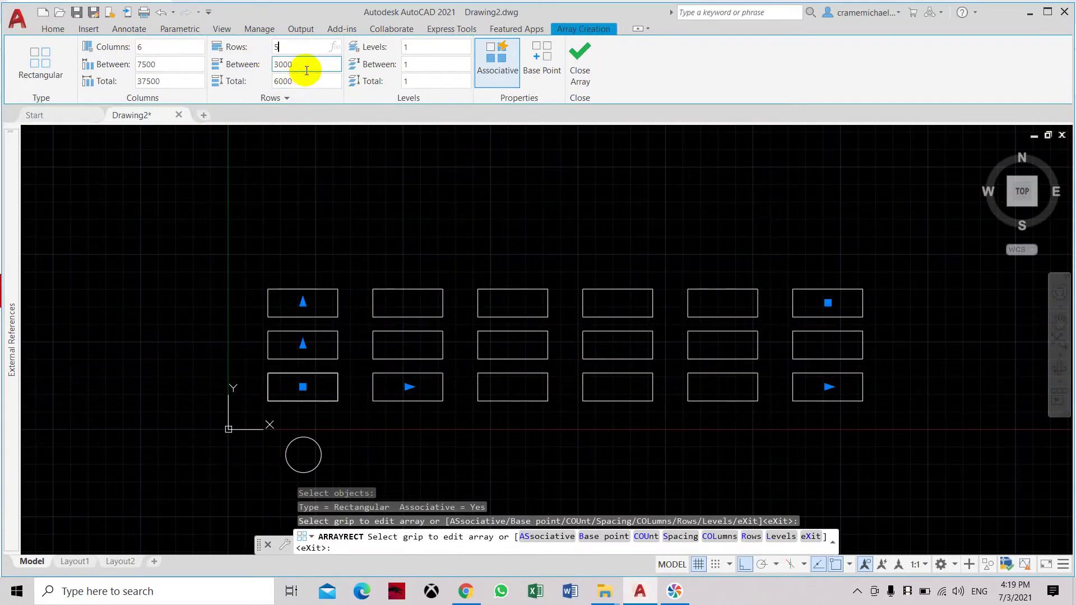
pyautogui.press('Return')
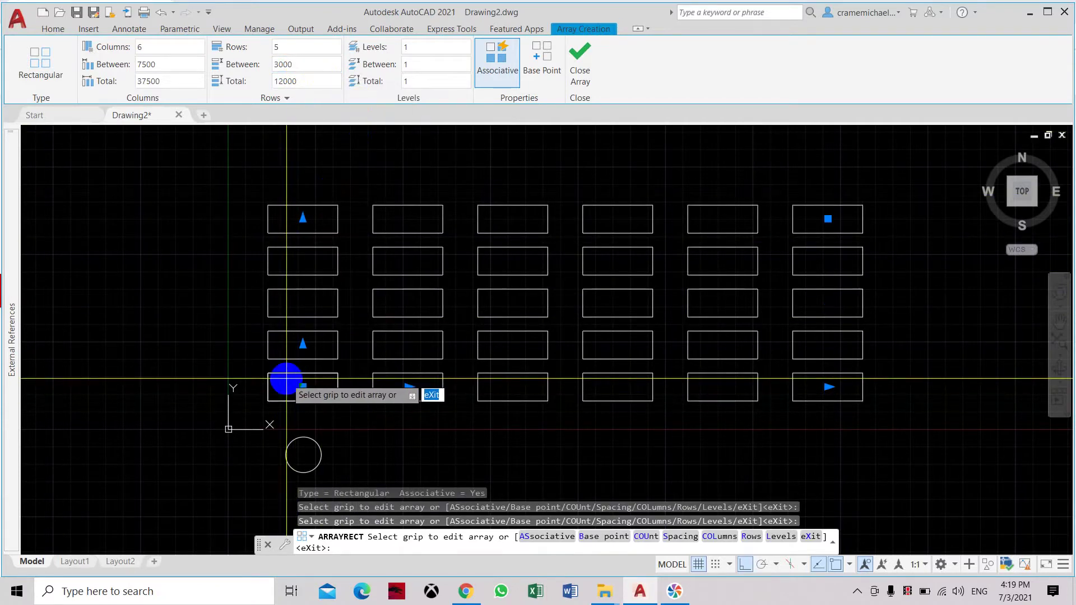
pyautogui.click(149, 63)
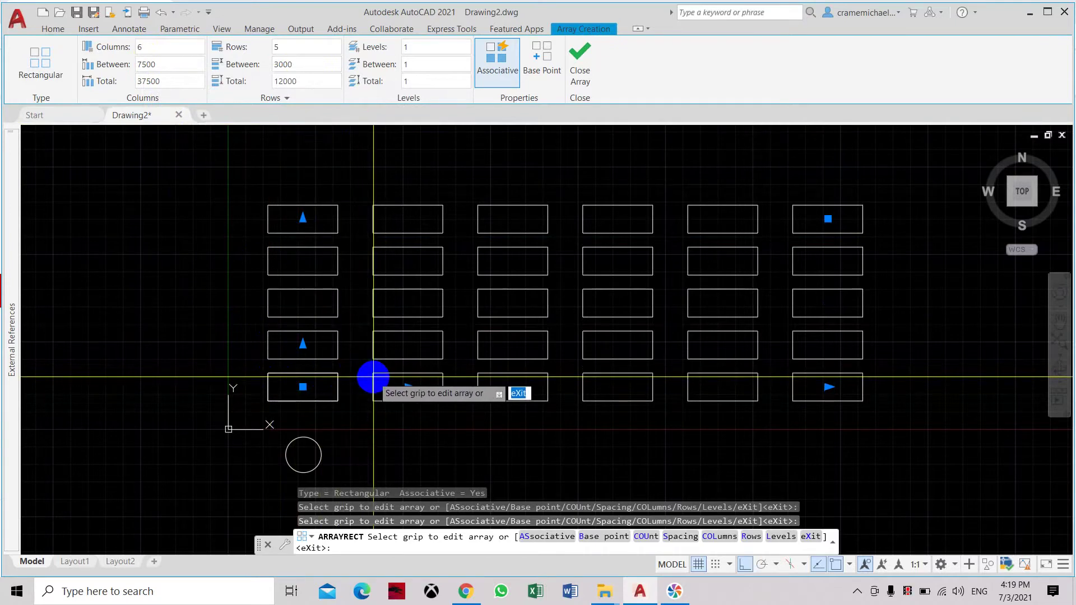
pyautogui.click(136, 65)
pyautogui.write('8000')
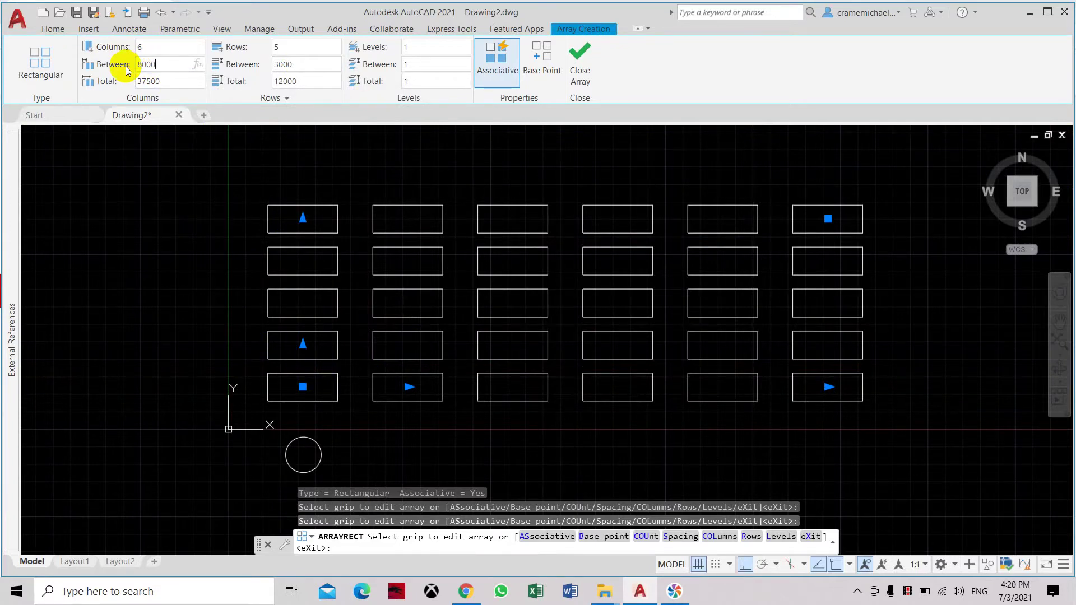
# Set column spacing to 8000 and row spacing to 5000, checking the whole array.
pyautogui.press('Return')
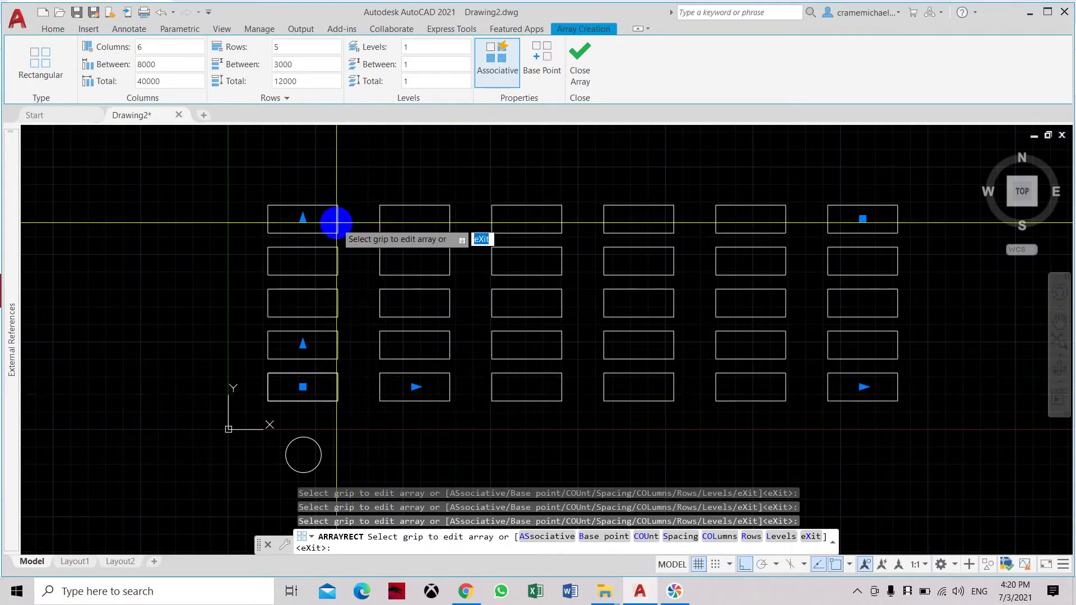
pyautogui.moveTo(306, 66); pyautogui.dragTo(257, 66)
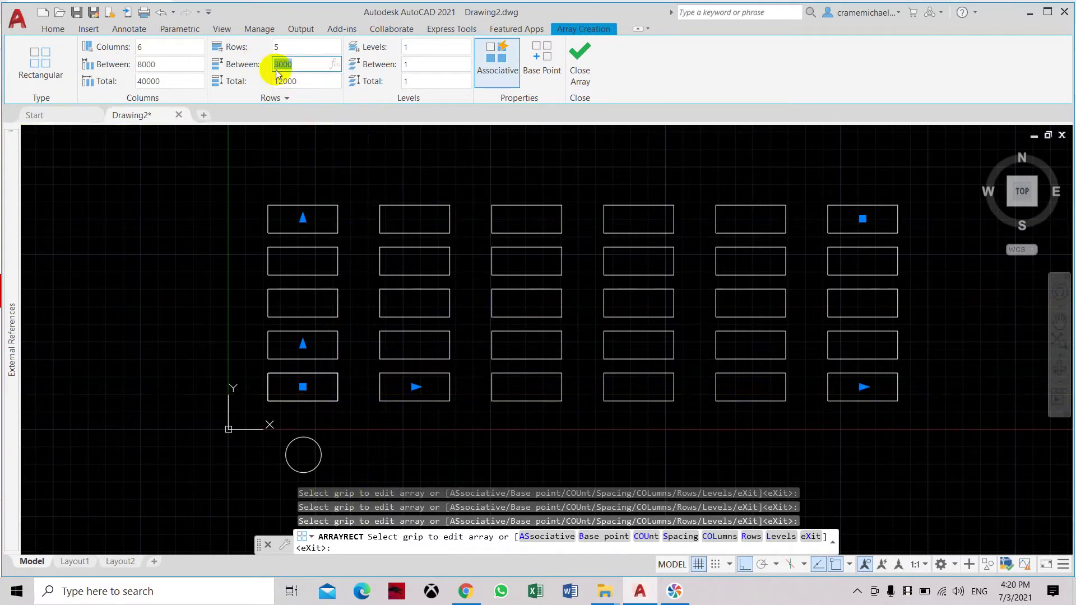
pyautogui.write('5')
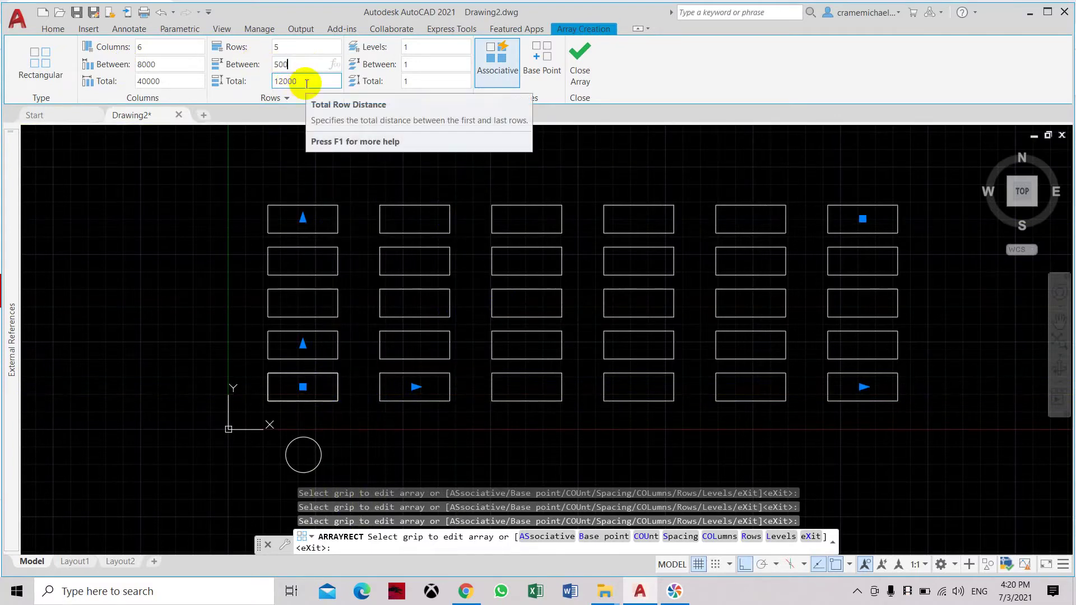
pyautogui.write('0')
pyautogui.press('Return')
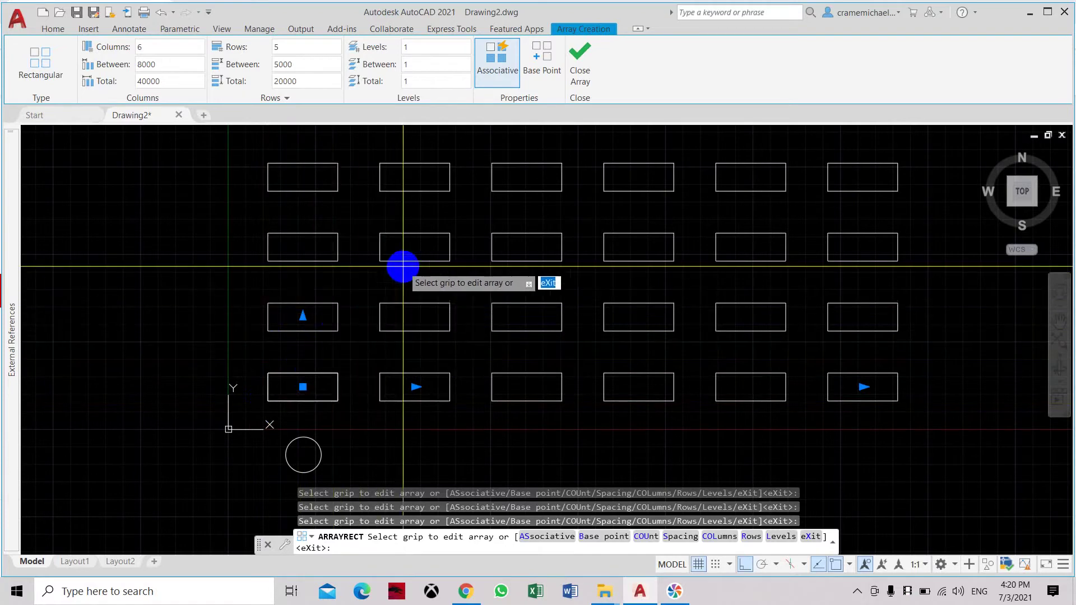
pyautogui.moveTo(446, 267); pyautogui.dragTo(459, 278, button='middle')
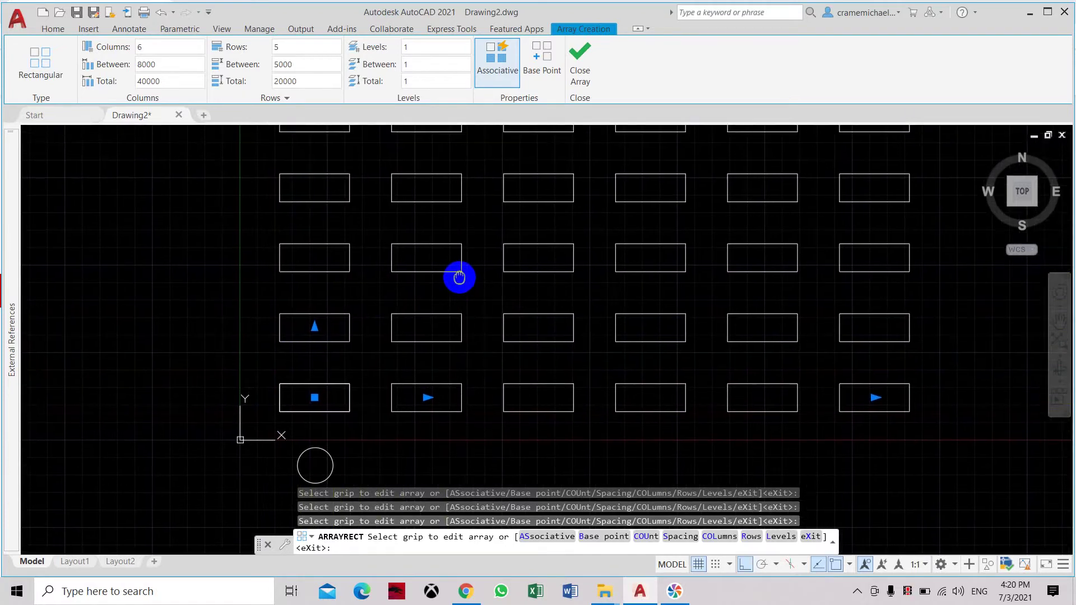
pyautogui.scroll(-2, 473, 310)
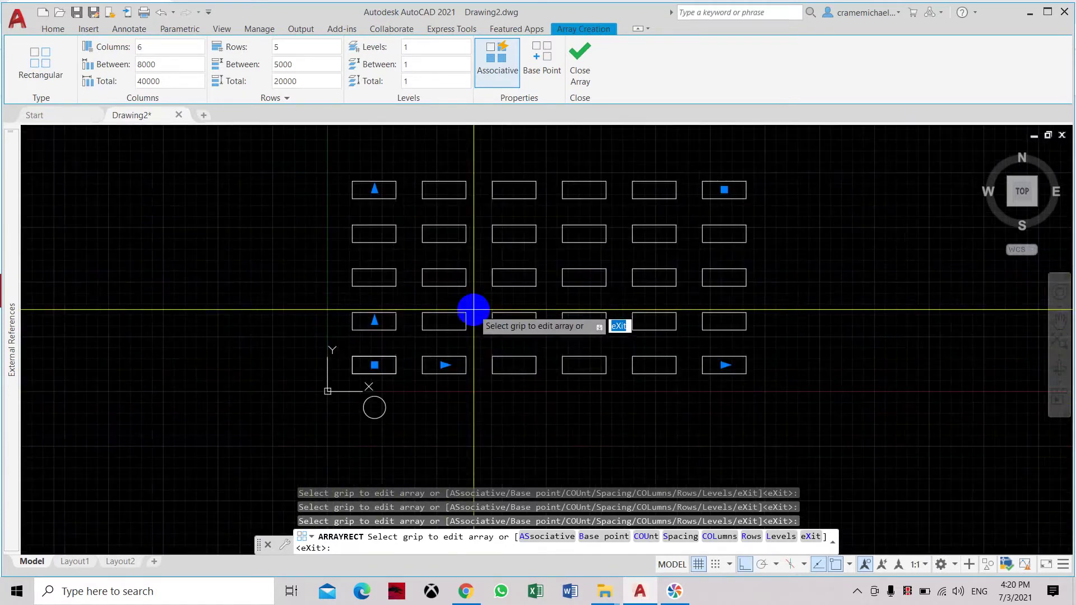
pyautogui.moveTo(493, 283); pyautogui.dragTo(457, 311, button='middle')
pyautogui.click(576, 72)
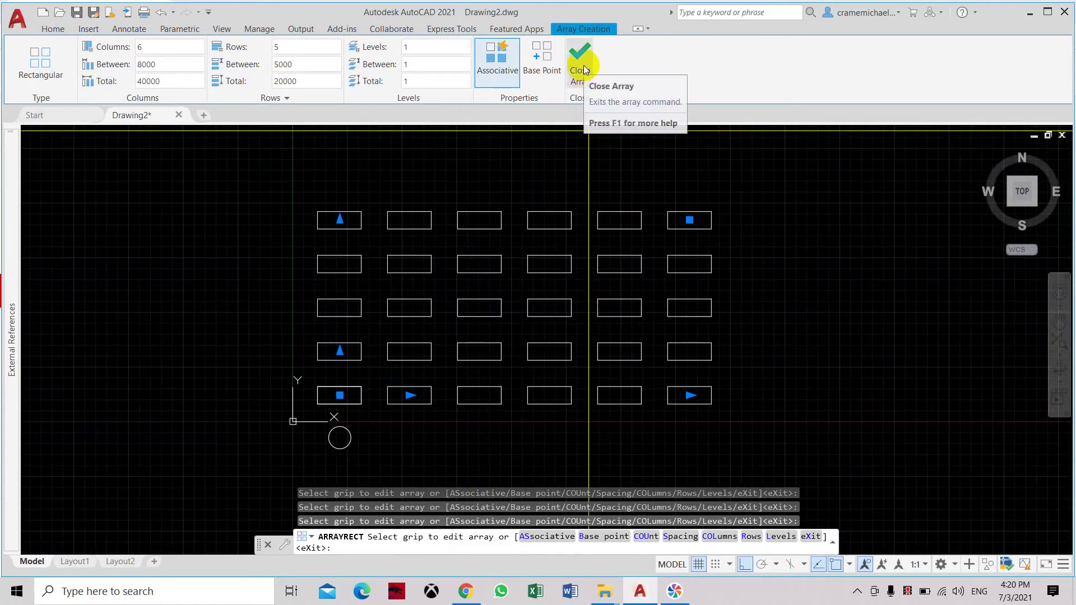
# Finish the rectangle array and bring the circle and grid into view.
pyautogui.click(585, 67)
pyautogui.moveTo(489, 221); pyautogui.dragTo(456, 198, button='middle')
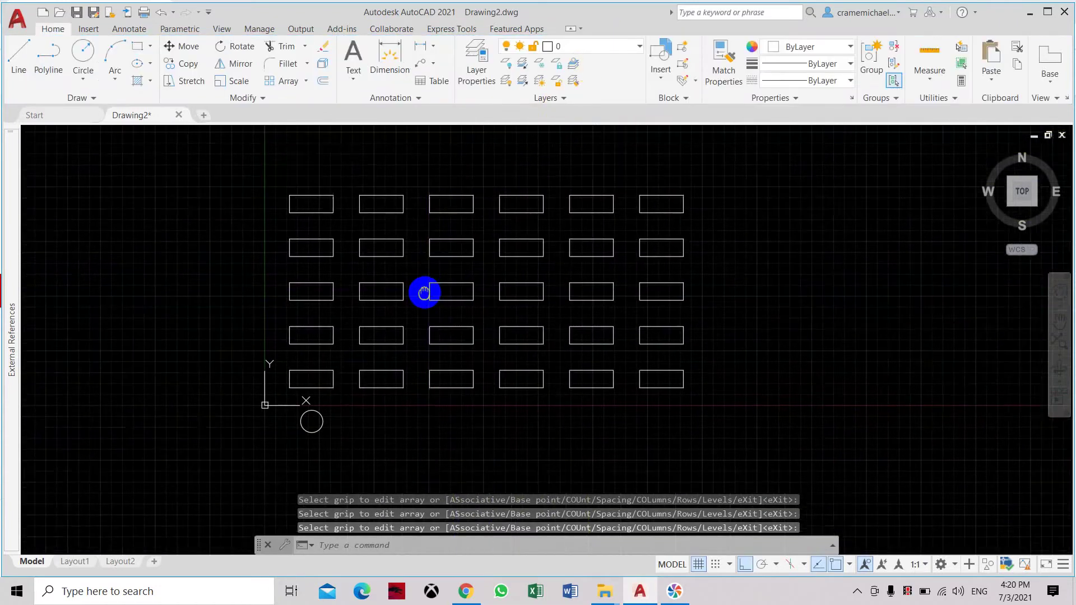
pyautogui.moveTo(311, 257); pyautogui.dragTo(265, 275, button='middle')
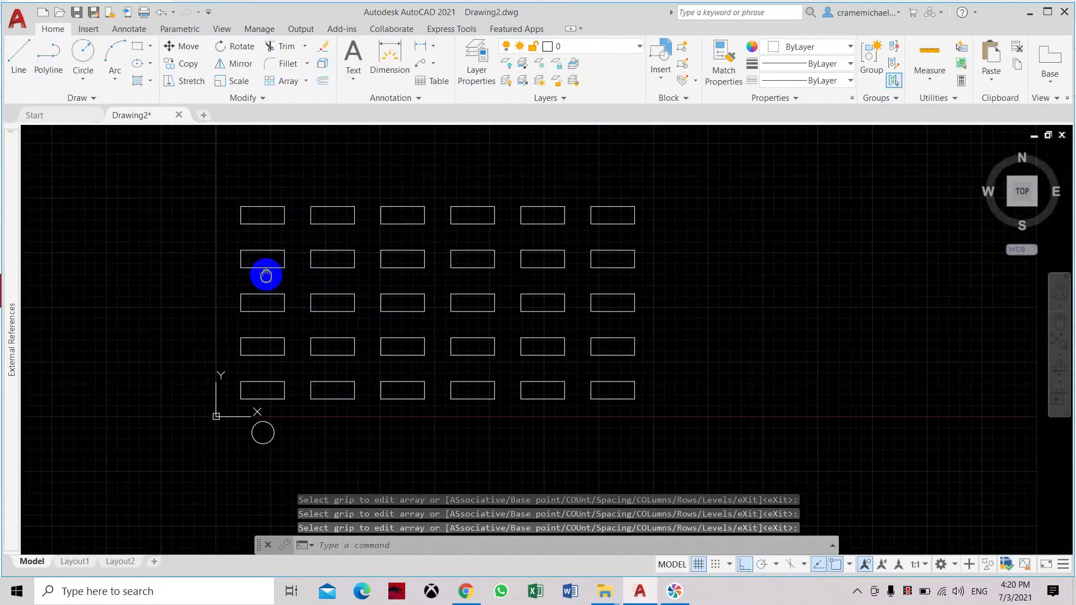
pyautogui.moveTo(445, 378); pyautogui.dragTo(458, 360, button='middle')
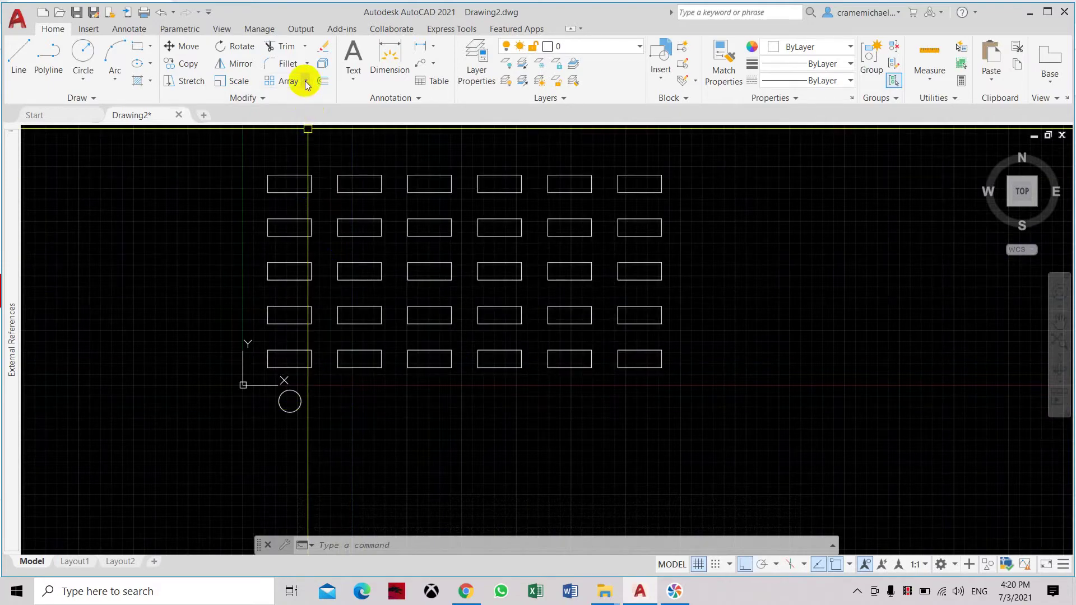
pyautogui.moveTo(291, 392); pyautogui.dragTo(329, 328, button='middle')
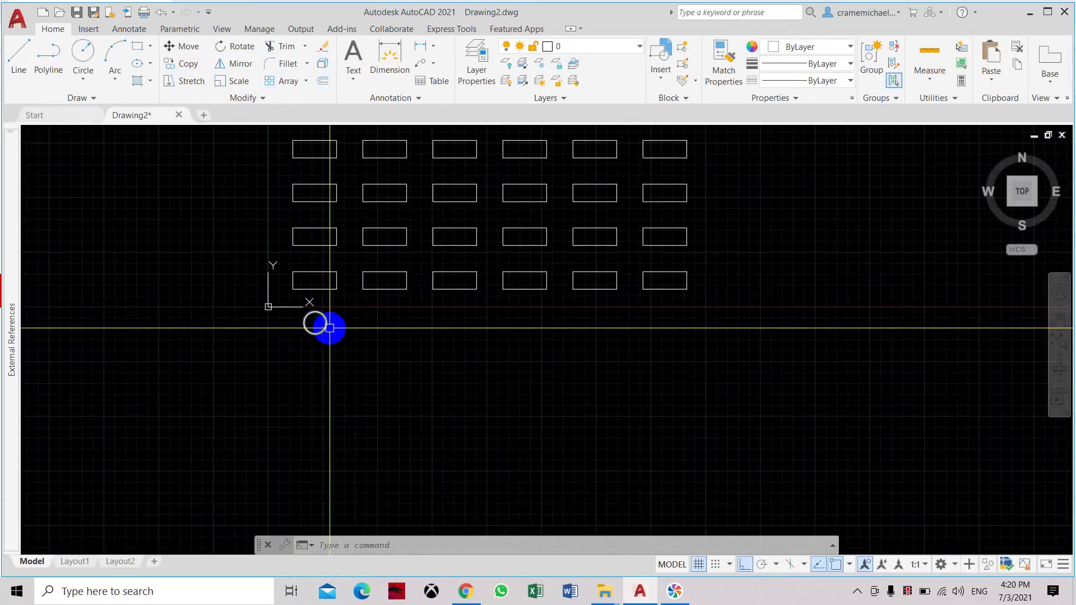
pyautogui.write('m')
# Move the circle from its centre to a spot well below the rectangle grid.
pyautogui.press('Return')
pyautogui.click(328, 323)
pyautogui.write('M')
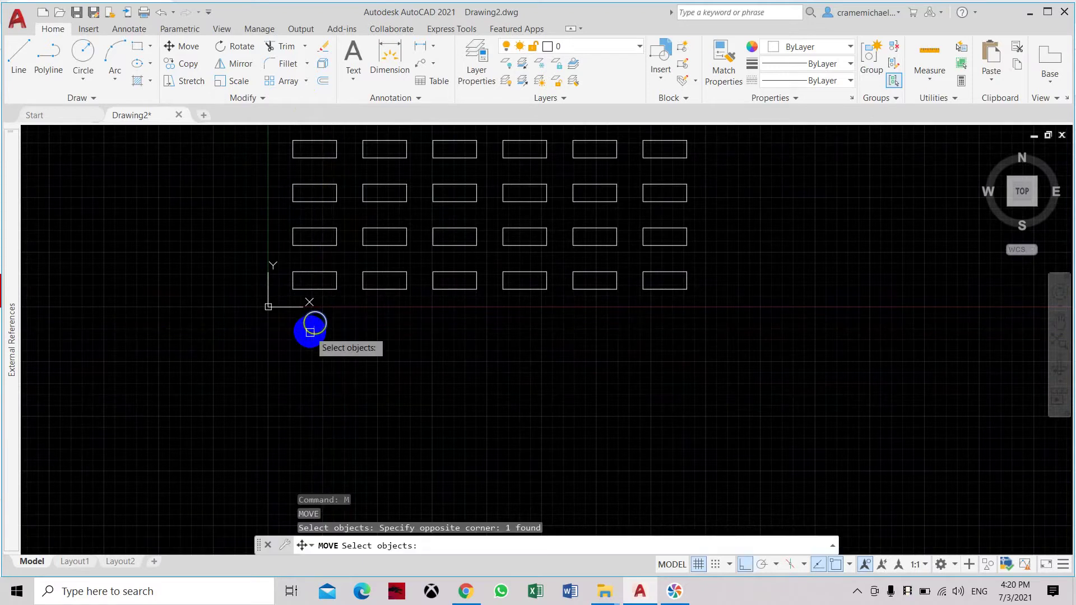
pyautogui.press('Return')
pyautogui.click(315, 322)
pyautogui.click(314, 421)
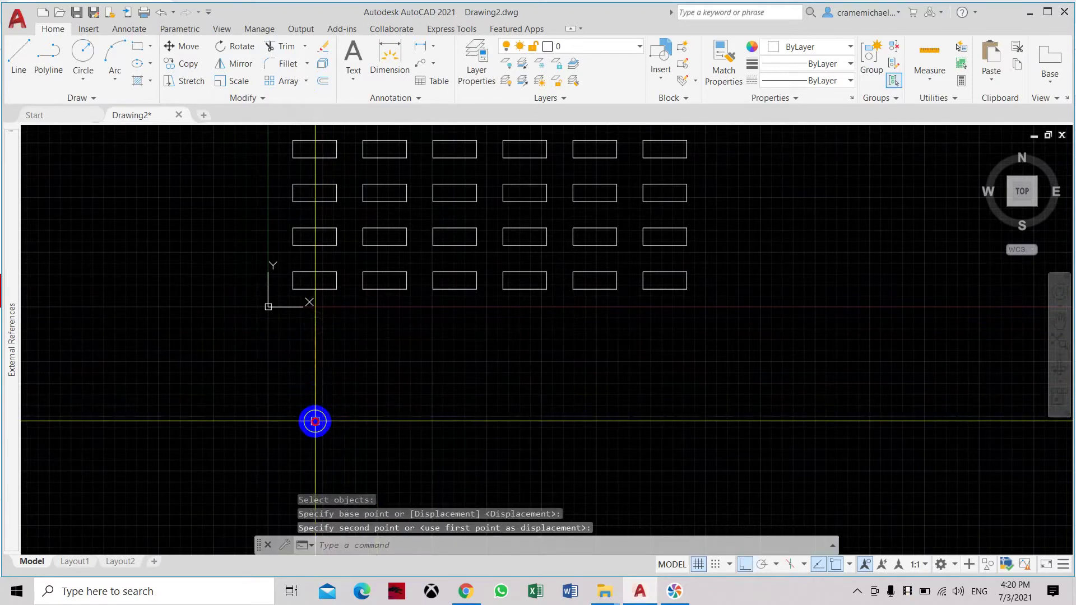
pyautogui.moveTo(389, 312); pyautogui.dragTo(368, 221, button='middle')
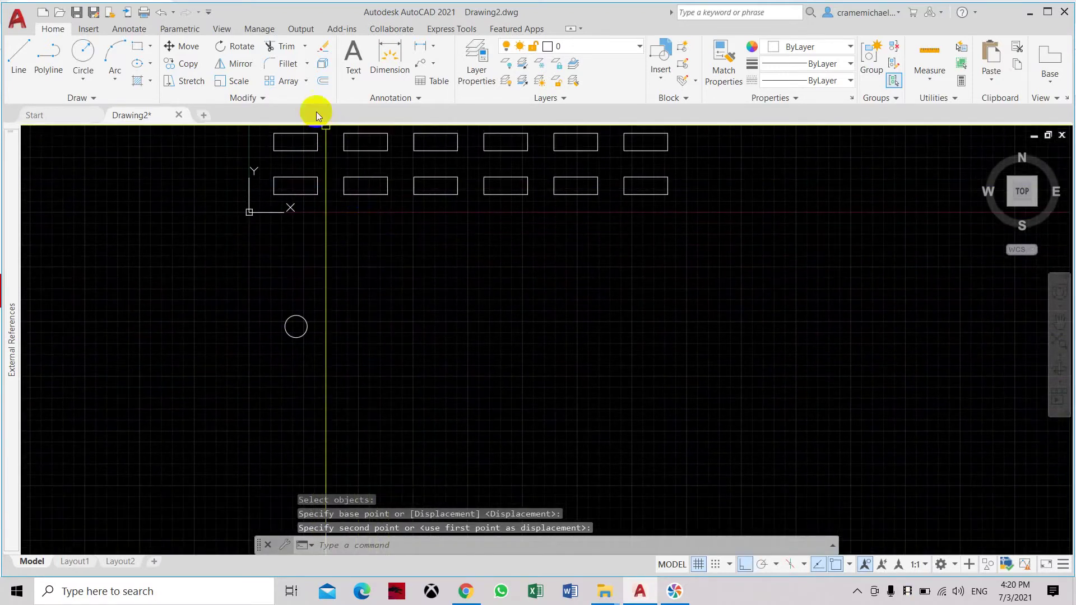
pyautogui.click(306, 82)
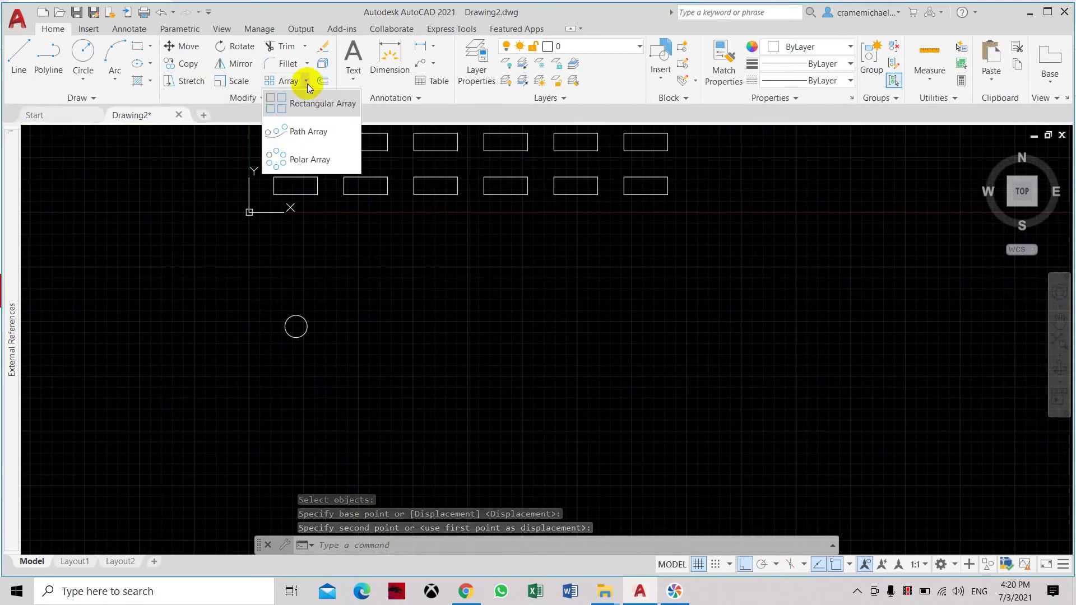
# Start a polar array of the circle, centred to the right of the circle.
pyautogui.click(303, 160)
pyautogui.click(232, 287)
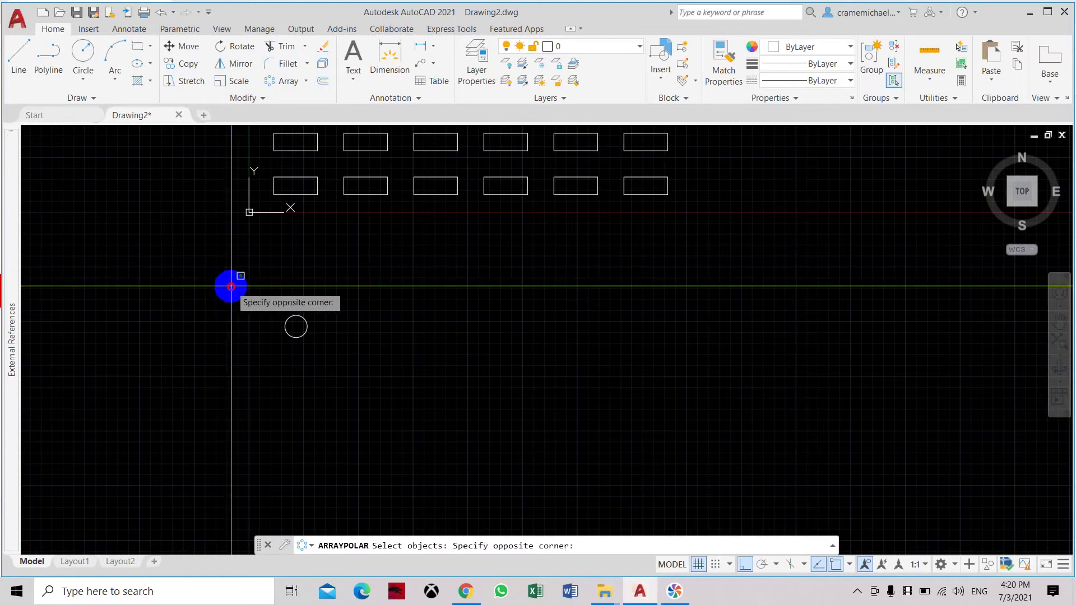
pyautogui.click(333, 369)
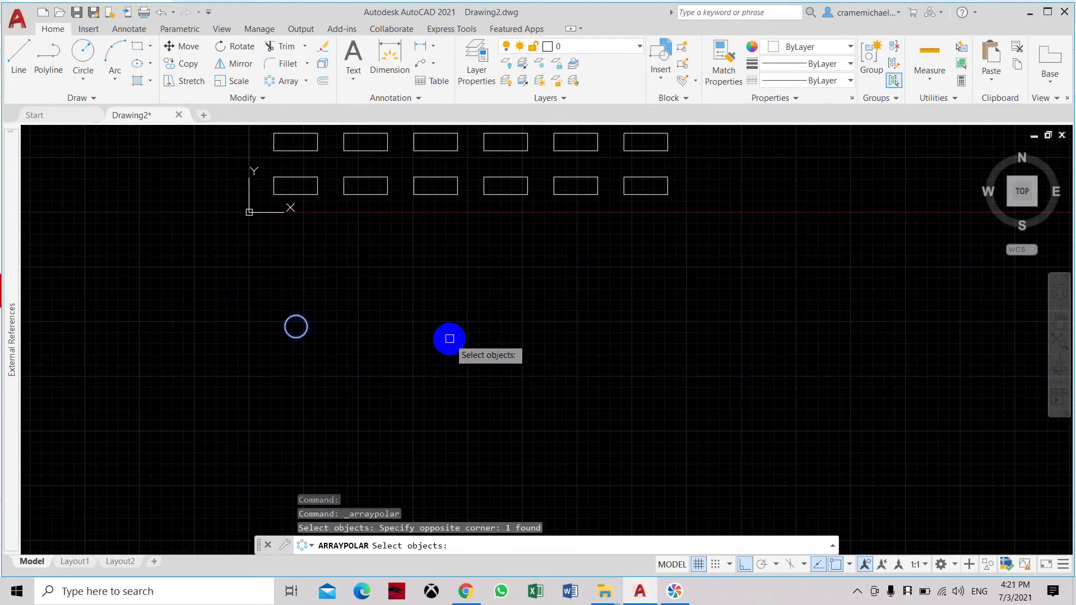
pyautogui.press('Return')
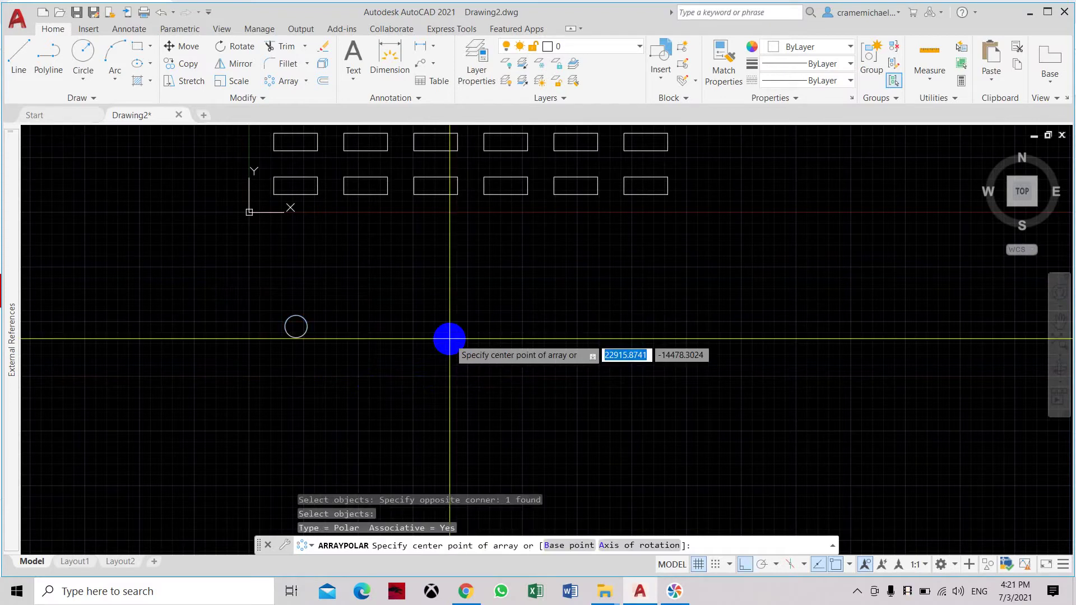
pyautogui.moveTo(449, 411); pyautogui.dragTo(437, 307, button='middle')
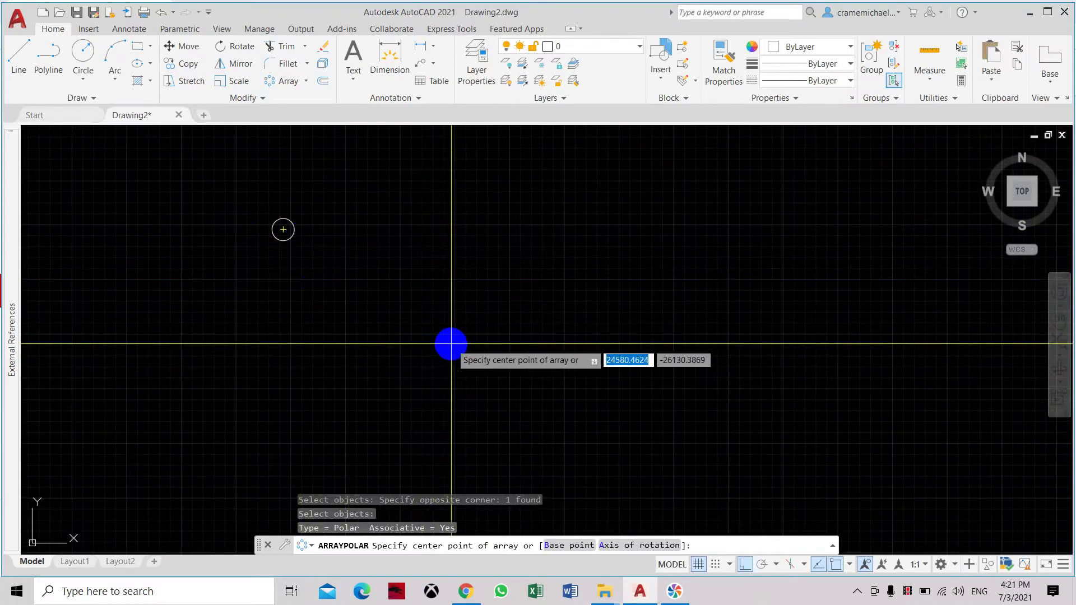
pyautogui.click(451, 339)
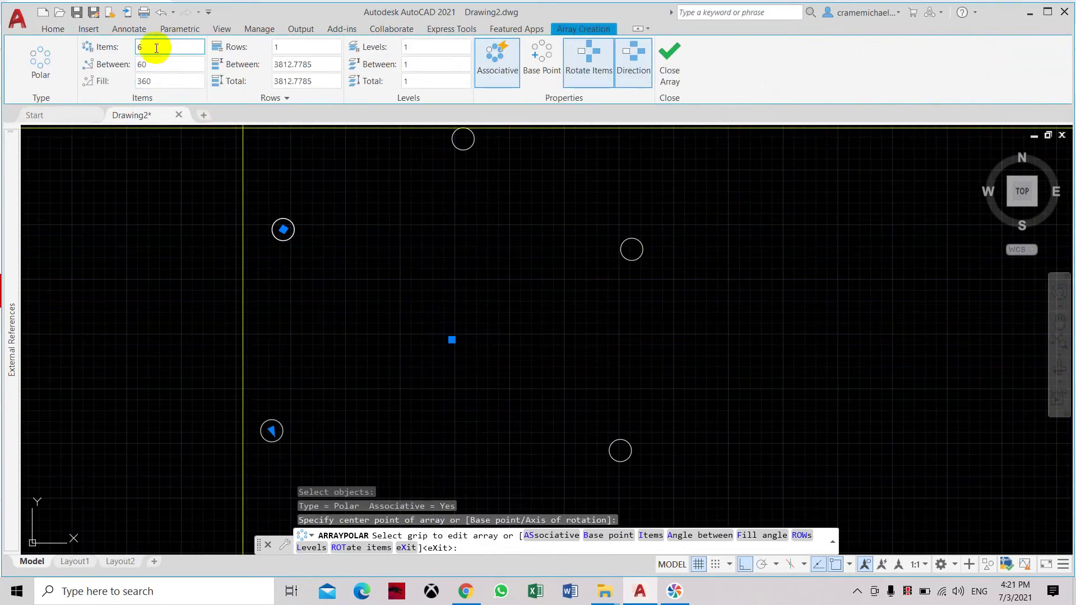
pyautogui.scroll(-3, 288, 224)
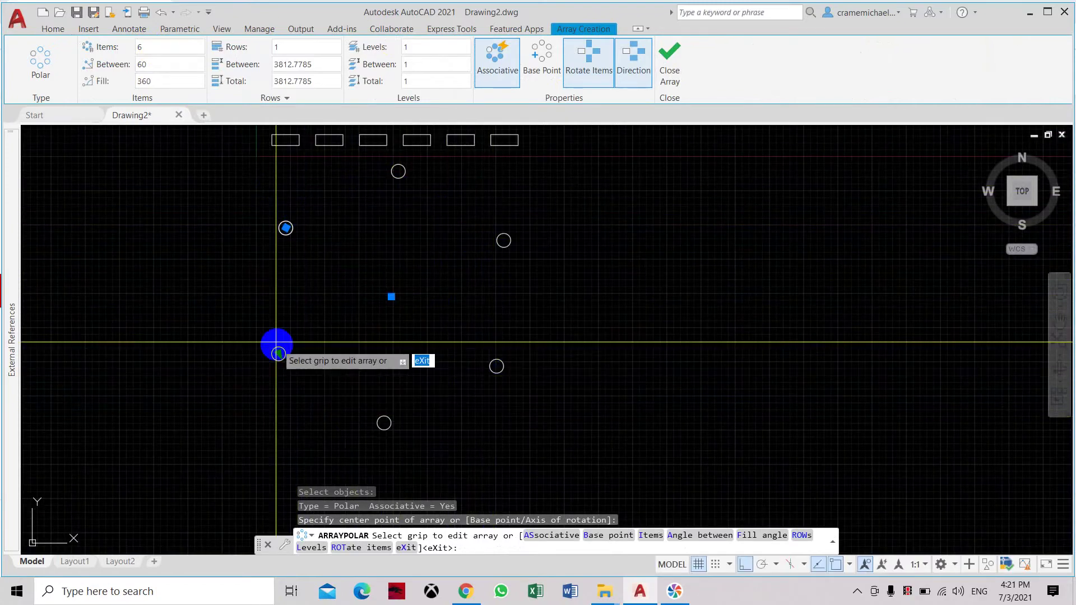
# Set the polar array to 8 items, 45° apart, in 3 rows.
pyautogui.click(162, 47)
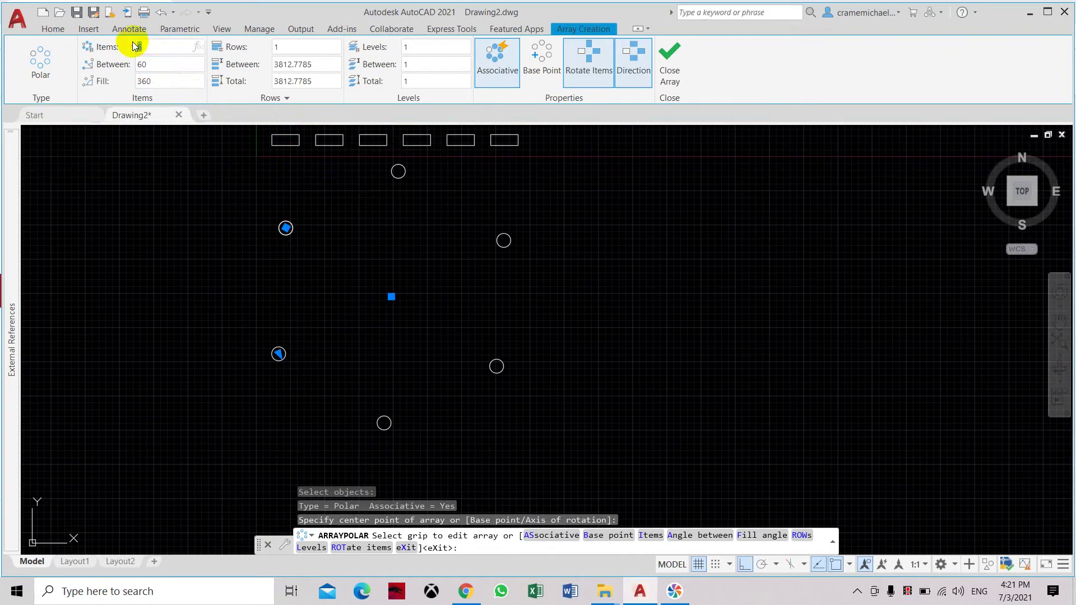
pyautogui.write('8')
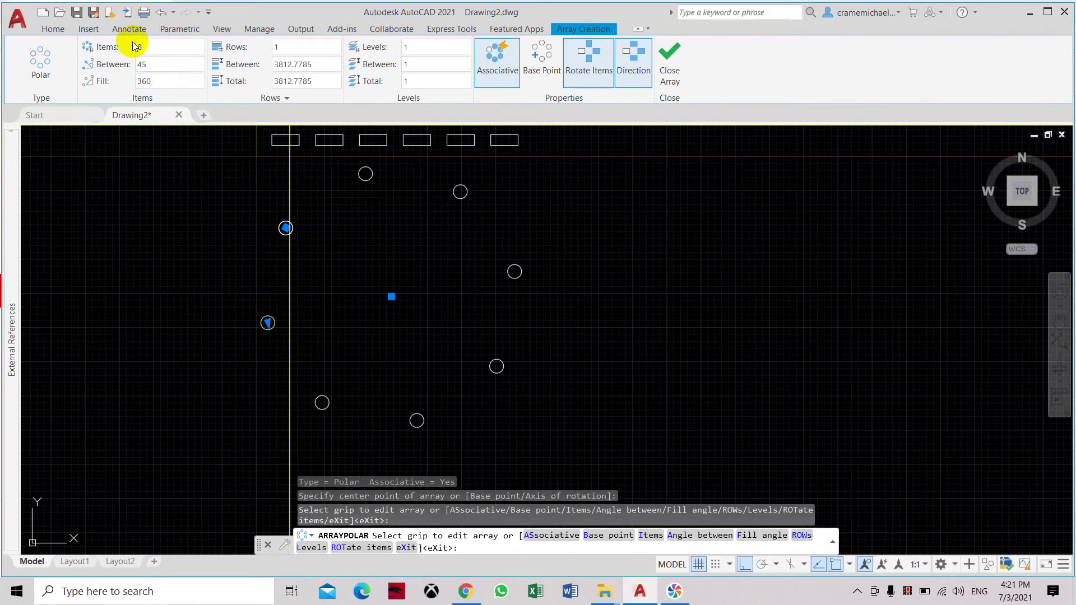
pyautogui.click(150, 65)
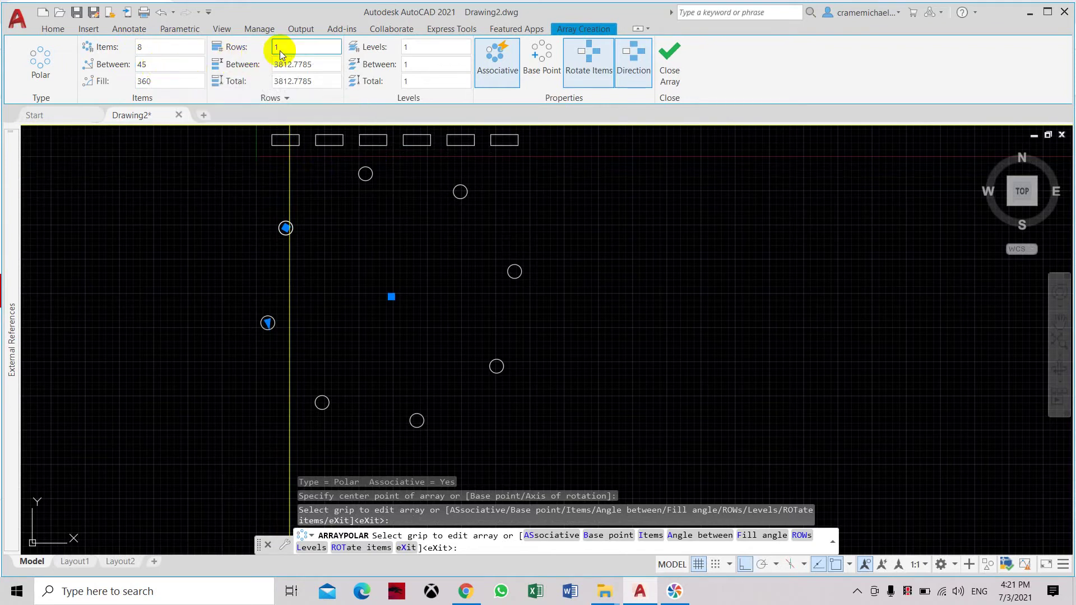
pyautogui.click(310, 48)
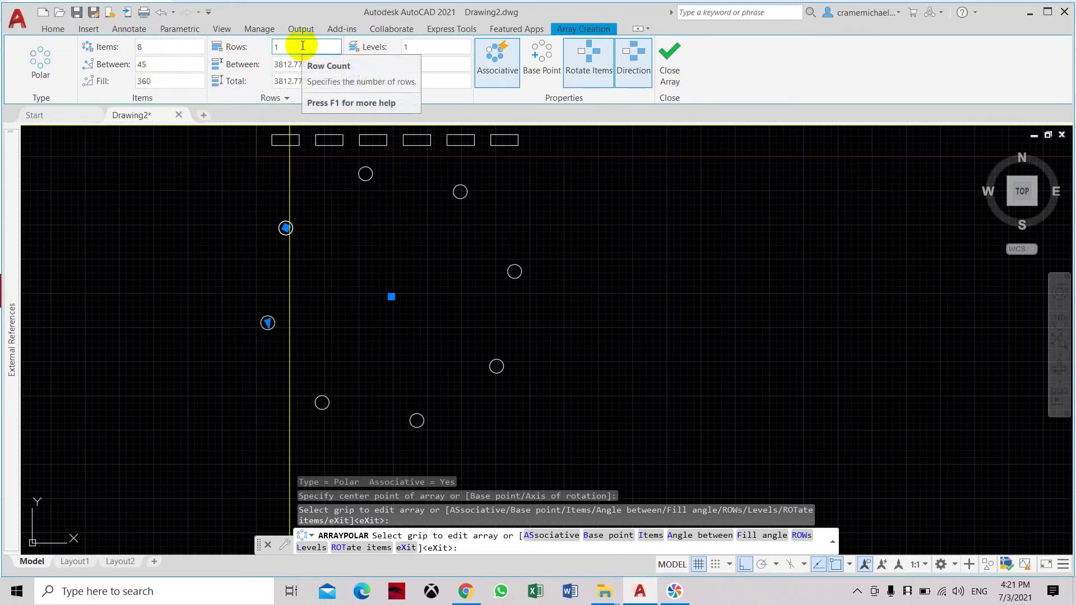
pyautogui.click(279, 48)
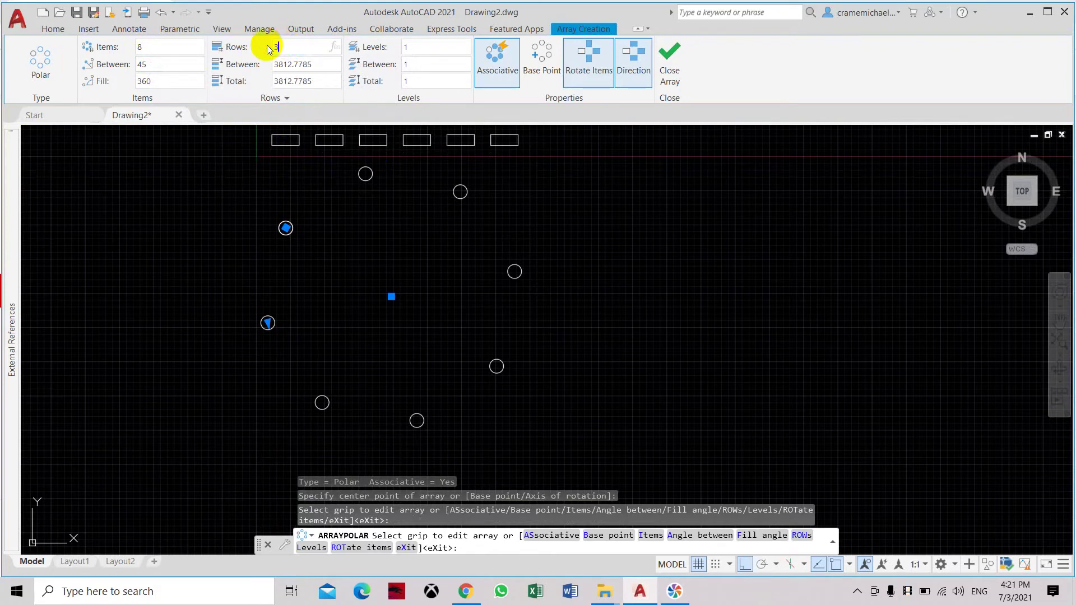
pyautogui.press('Return')
# Drag the polar array's radius grip outward to enlarge it, then close the array.
pyautogui.click(285, 228)
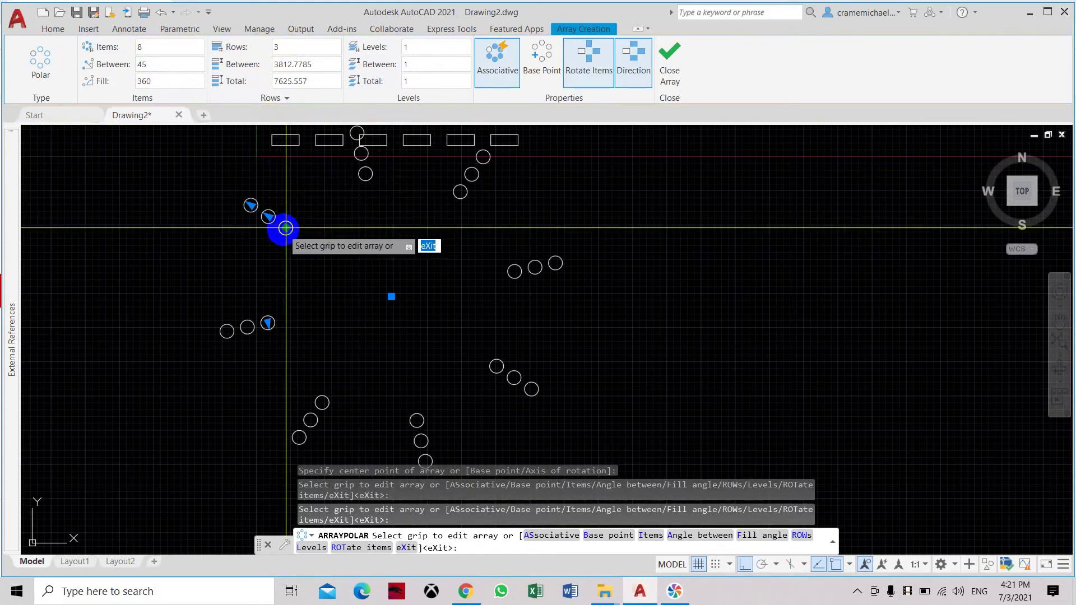
pyautogui.press('Escape')
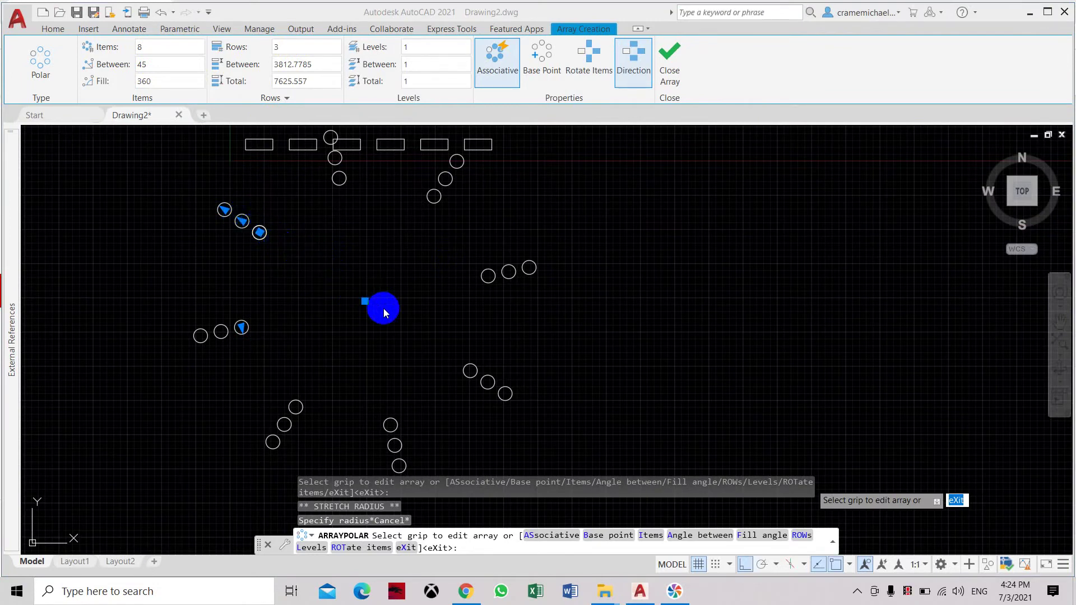
pyautogui.click(259, 232)
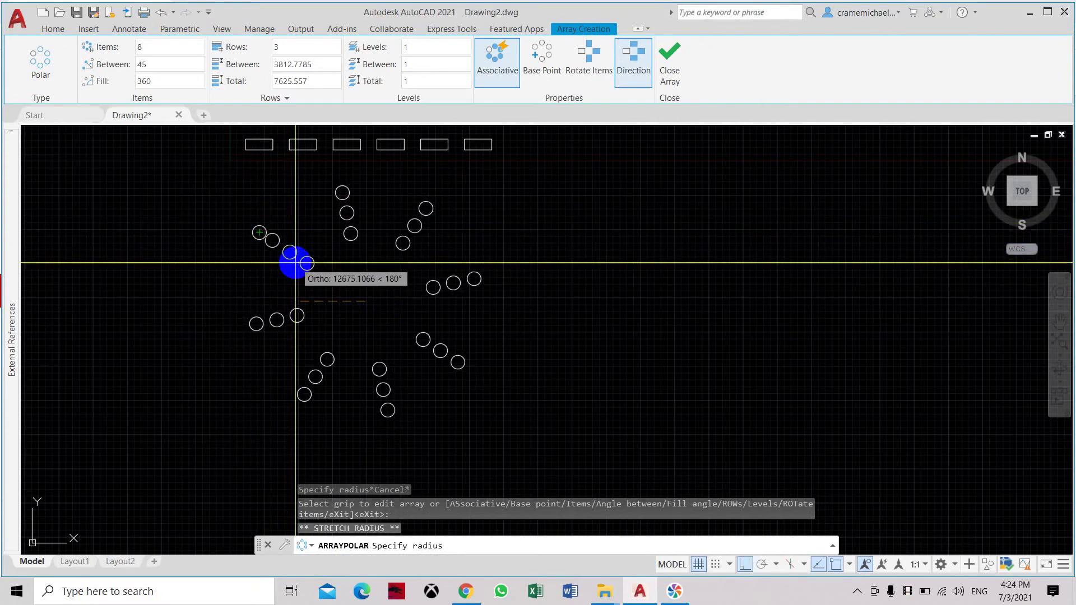
pyautogui.click(296, 262)
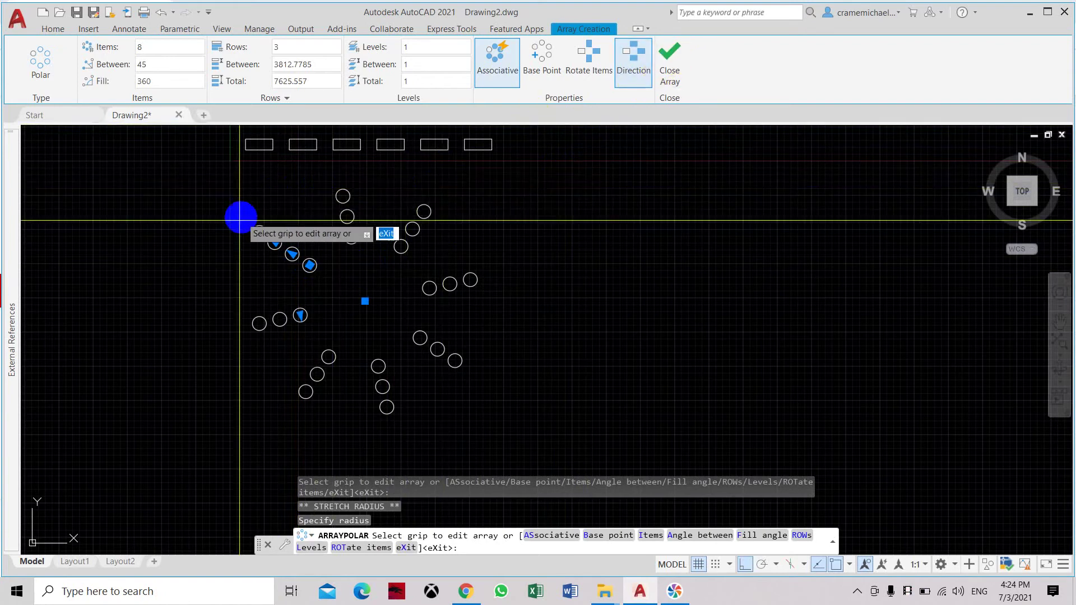
pyautogui.click(669, 62)
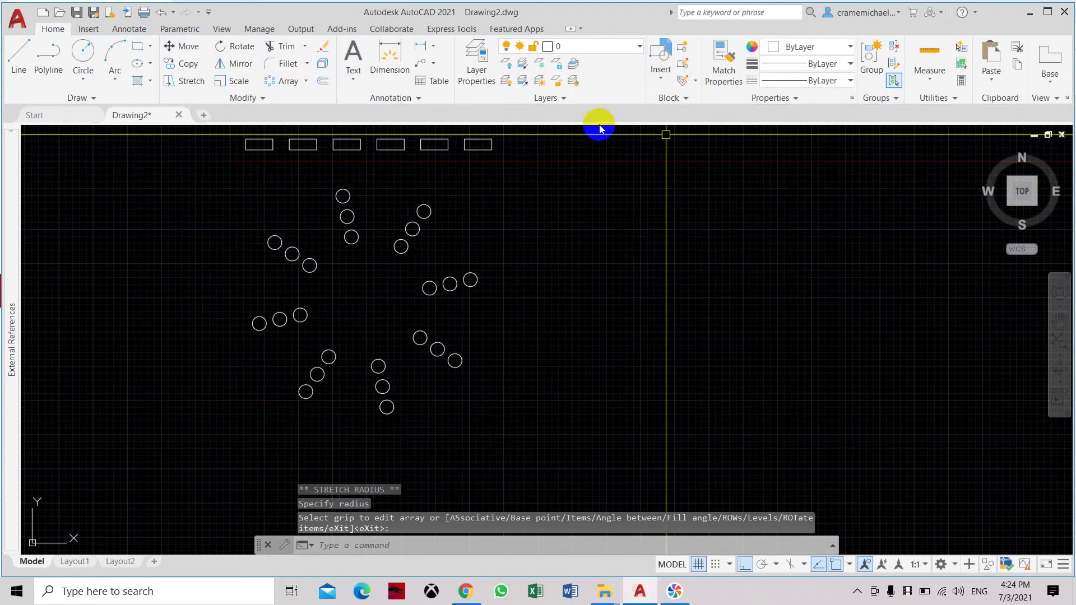
# Draw a new circle to the right of the polar array.
pyautogui.moveTo(389, 250); pyautogui.dragTo(409, 272, button='middle')
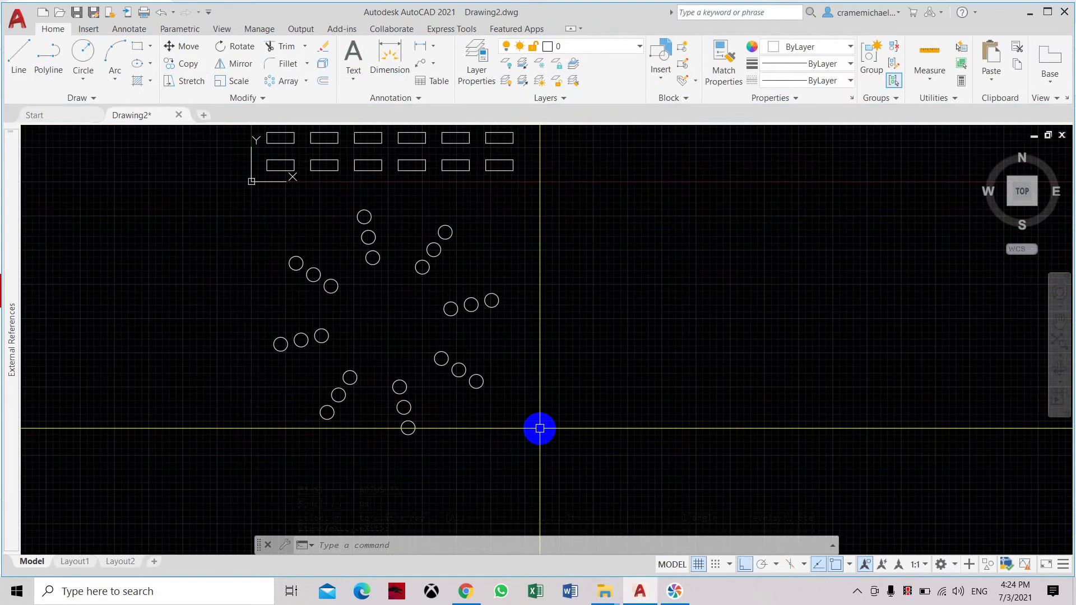
pyautogui.click(304, 84)
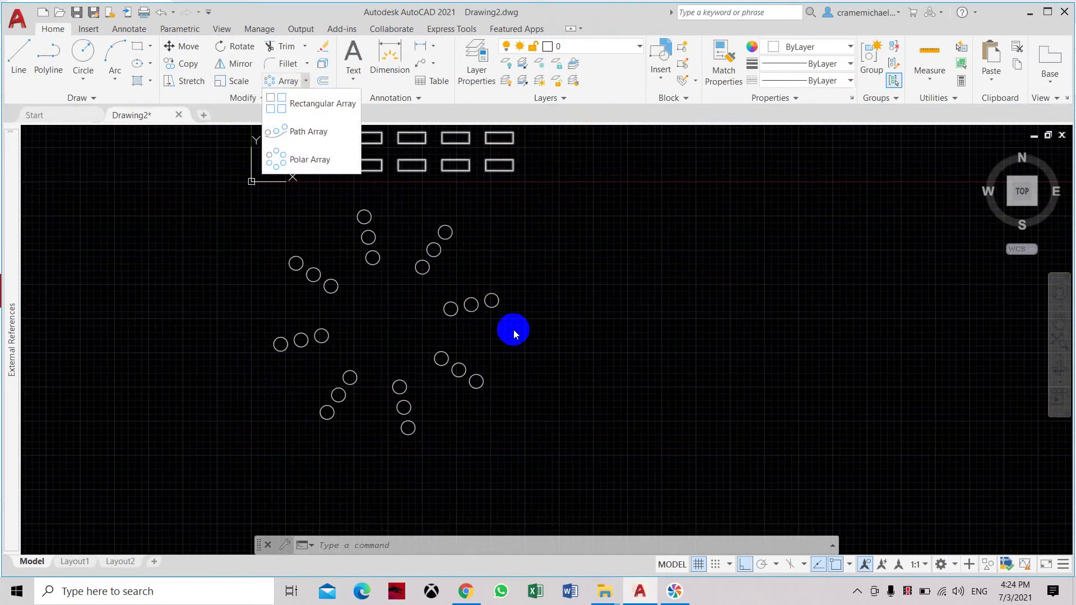
pyautogui.click(451, 287)
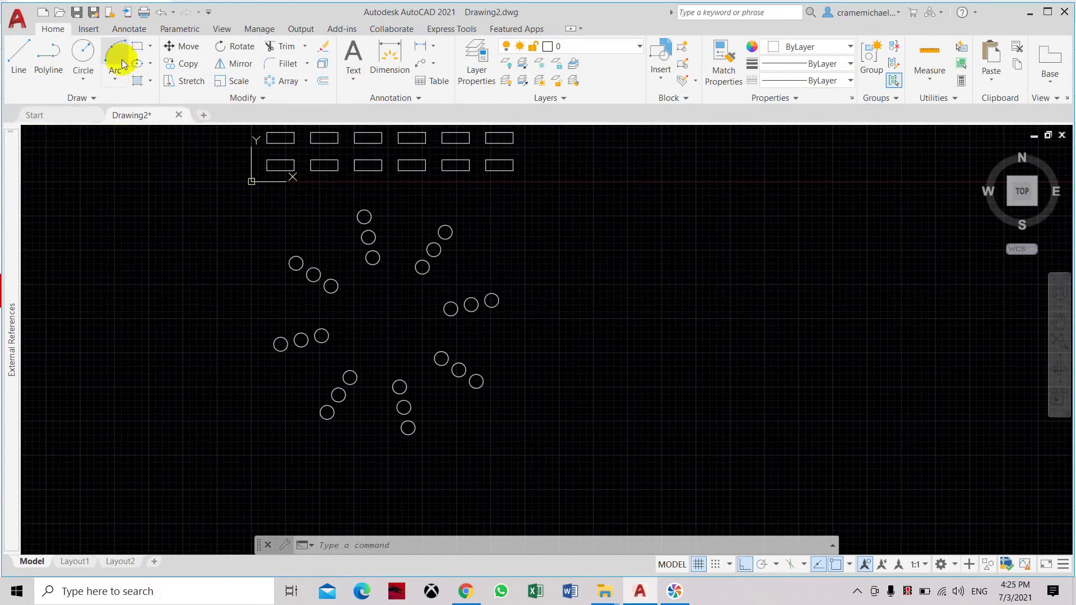
pyautogui.click(85, 55)
pyautogui.click(606, 298)
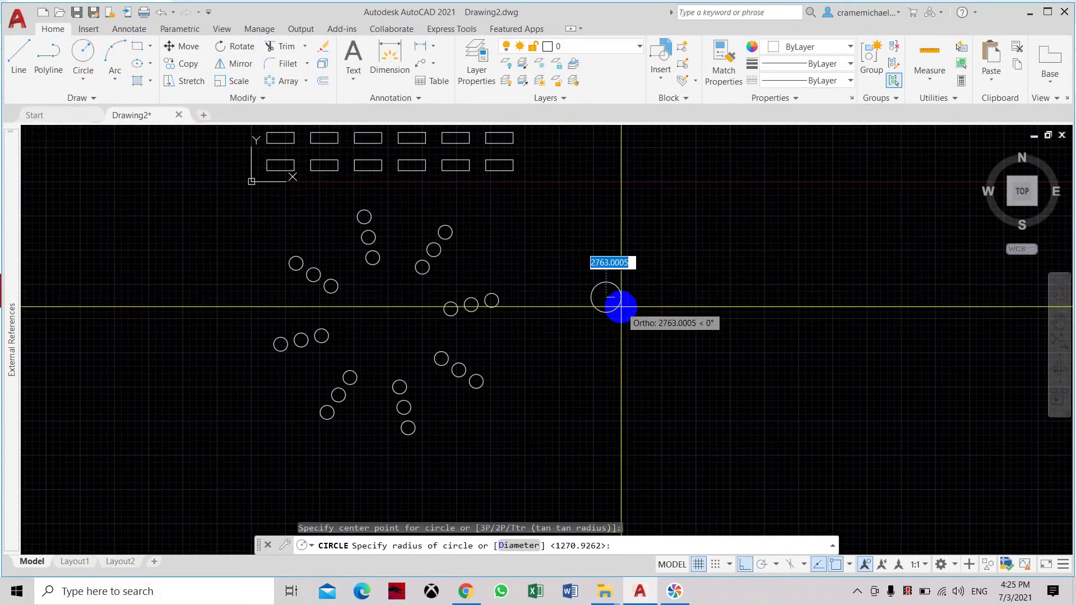
pyautogui.press('Escape')
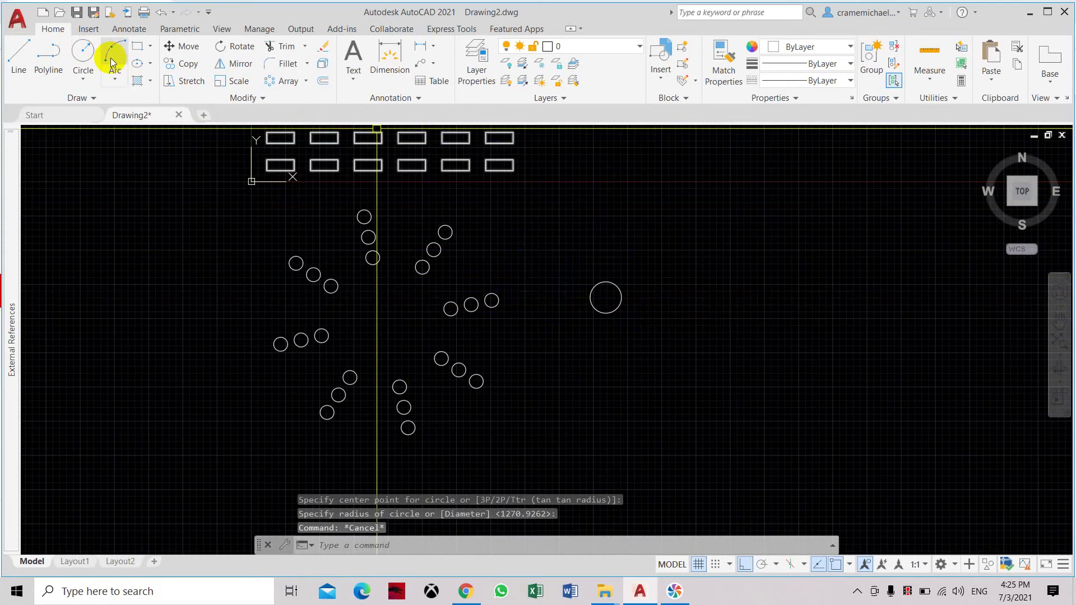
# Start a polyline right of the circle with Snap on and Ortho off, placing the first vertices.
pyautogui.click(50, 59)
pyautogui.click(693, 300)
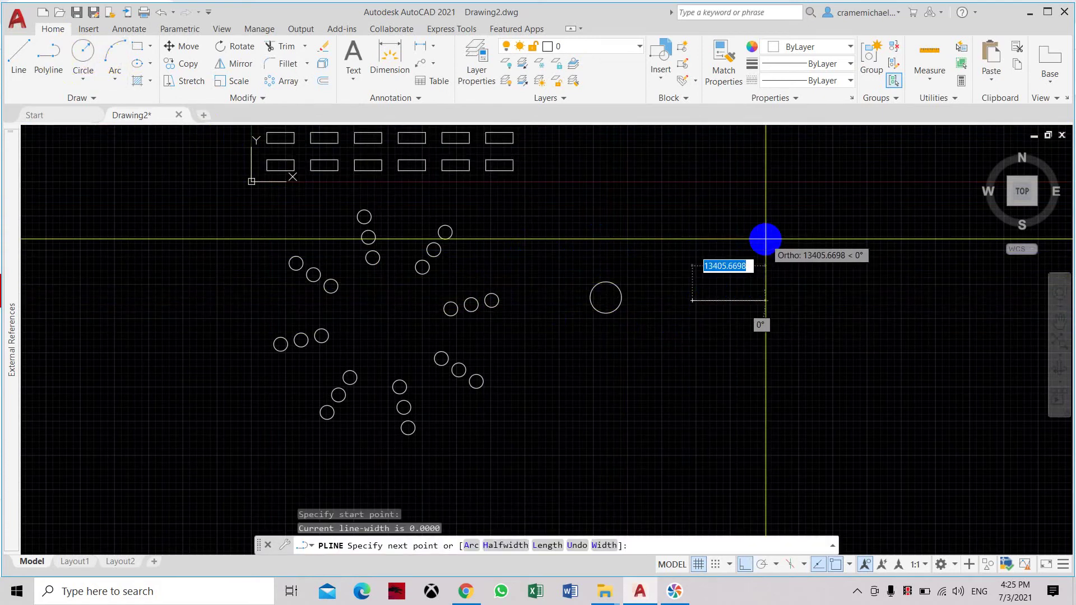
pyautogui.press('F9')
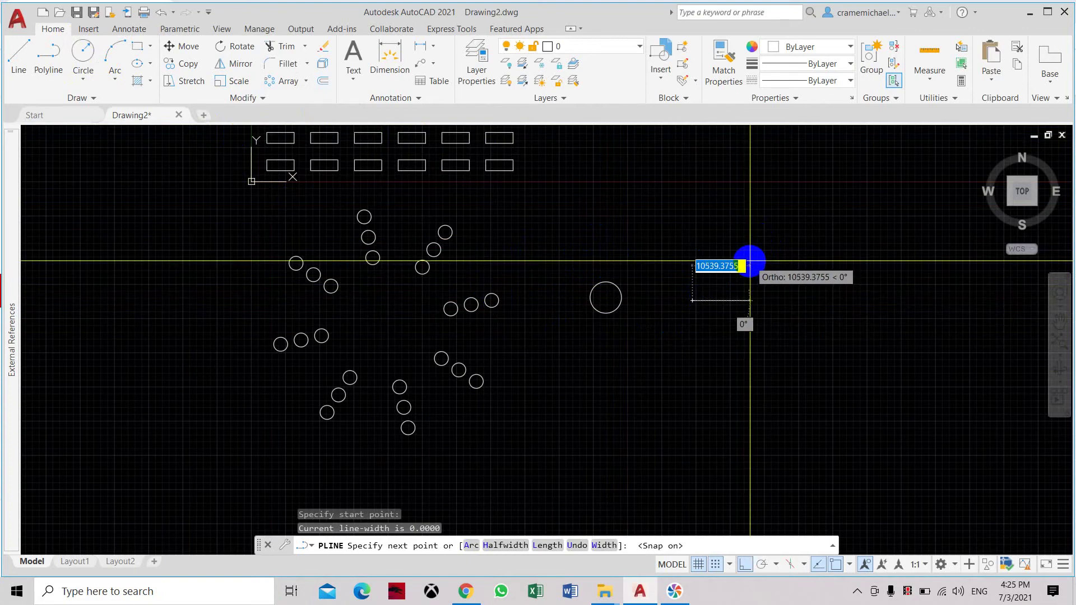
pyautogui.press('F8')
pyautogui.click(765, 241)
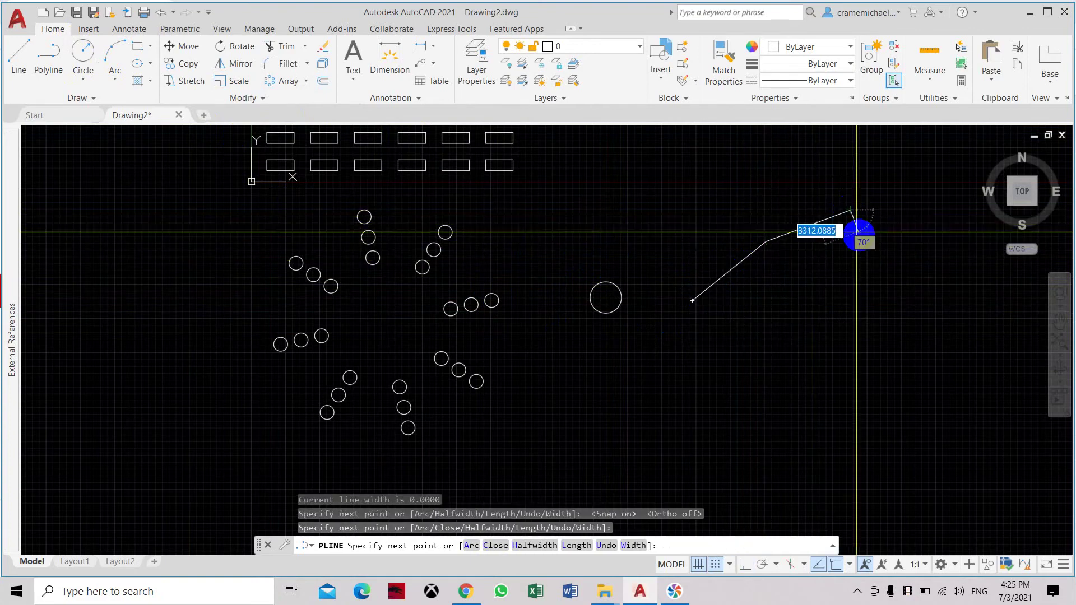
pyautogui.click(942, 283)
pyautogui.scroll(2, 909, 300)
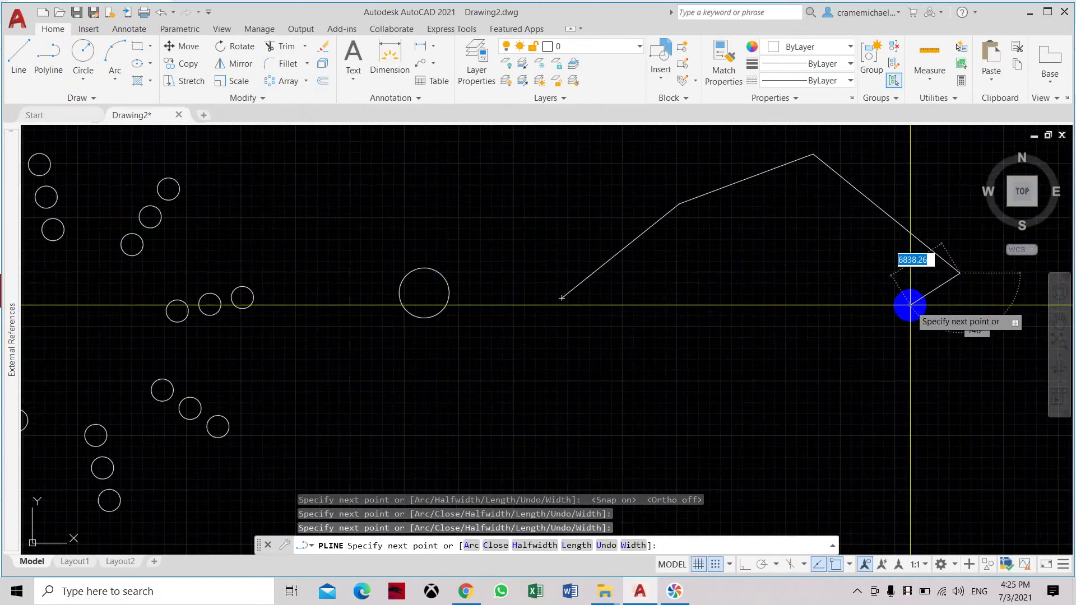
pyautogui.scroll(-2, 910, 305)
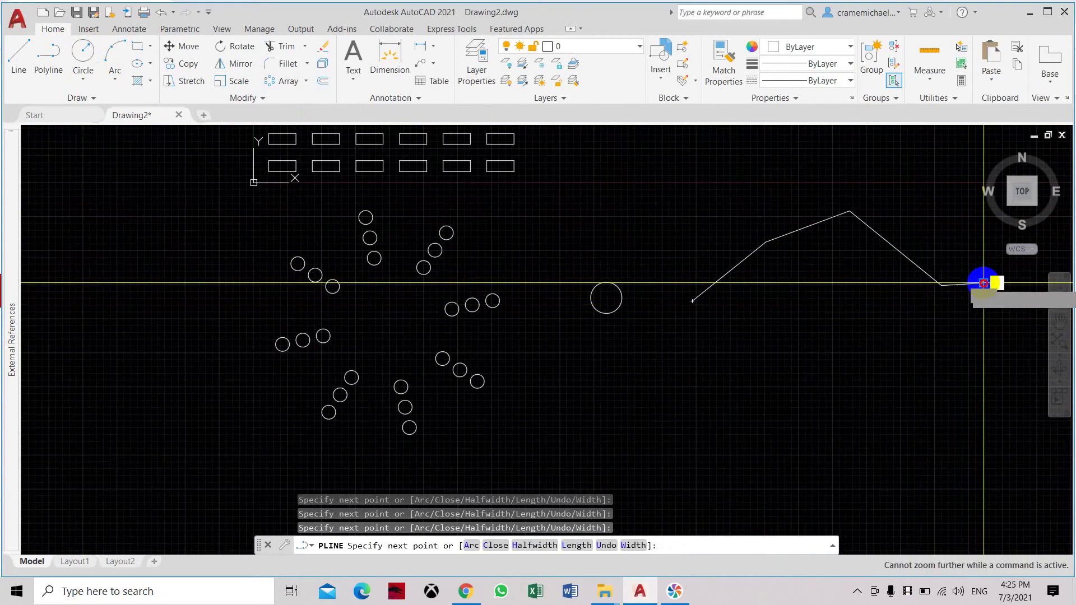
# Add the remaining zigzag vertices to the right and finish the polyline.
pyautogui.click(984, 284)
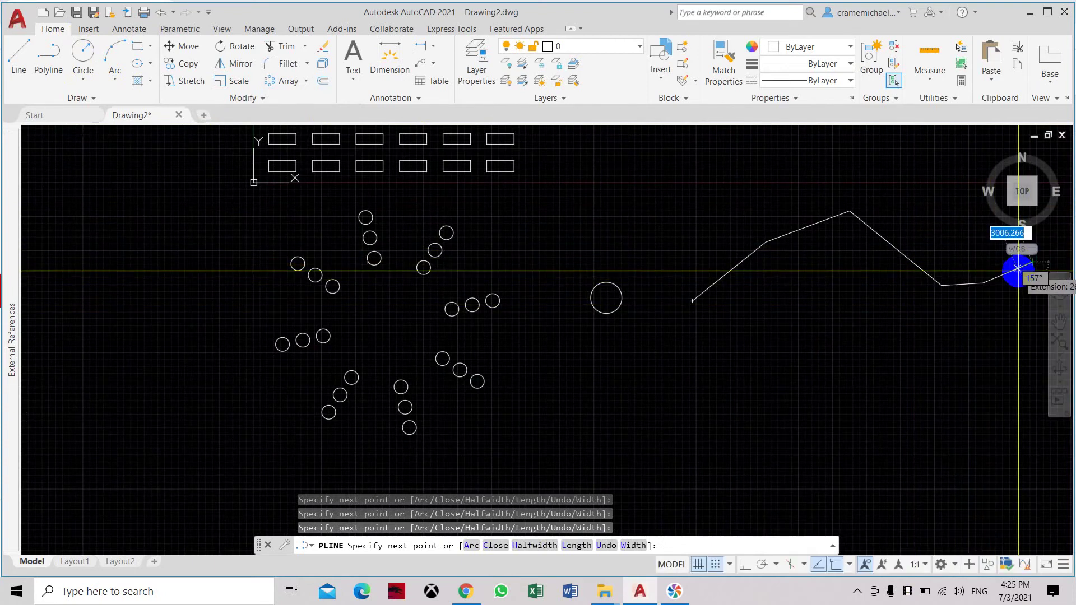
pyautogui.click(1030, 262)
pyautogui.rightClick(1024, 286)
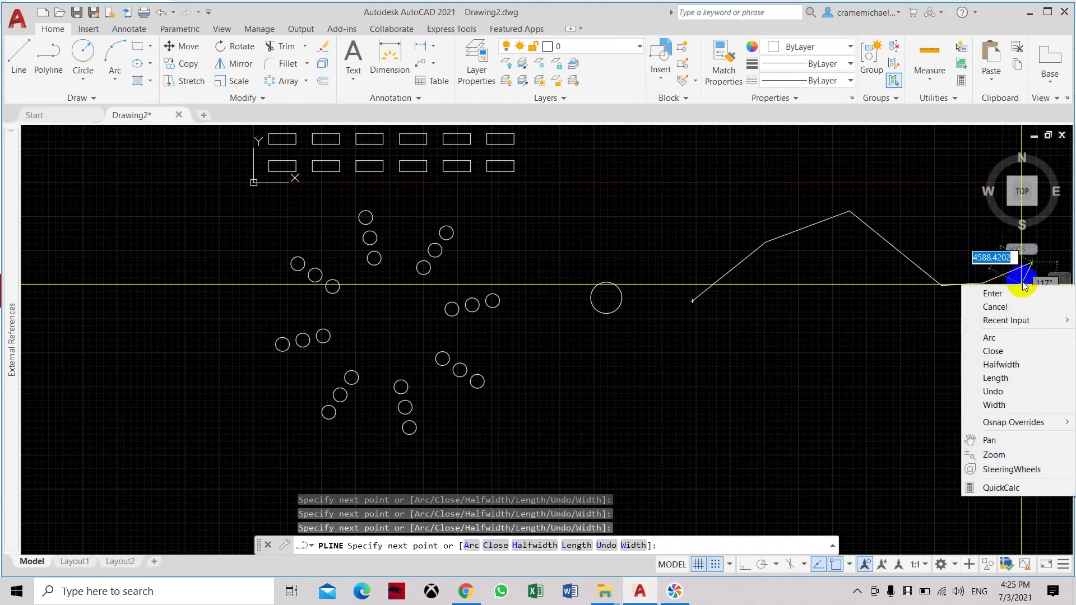
pyautogui.press('Escape')
pyautogui.moveTo(800, 275); pyautogui.dragTo(637, 291, button='middle')
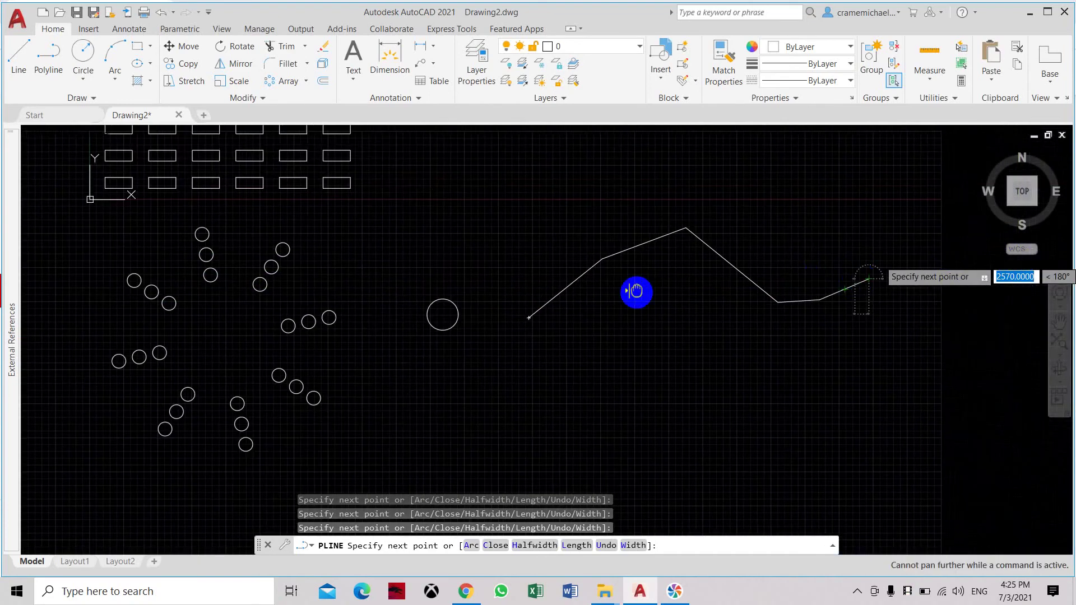
pyautogui.rightClick(985, 256)
pyautogui.click(1005, 264)
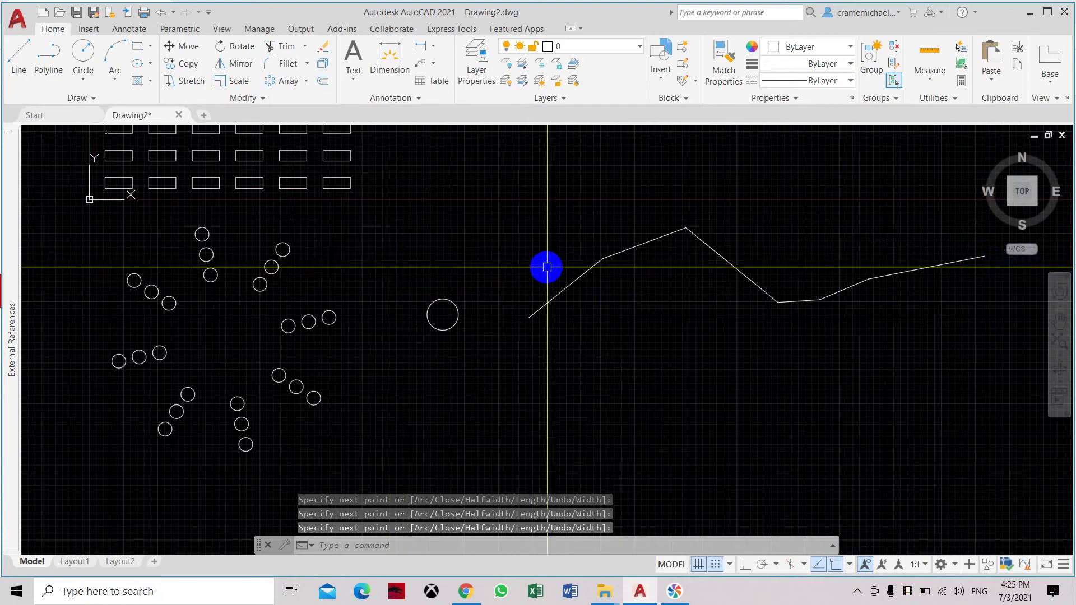
pyautogui.click(306, 81)
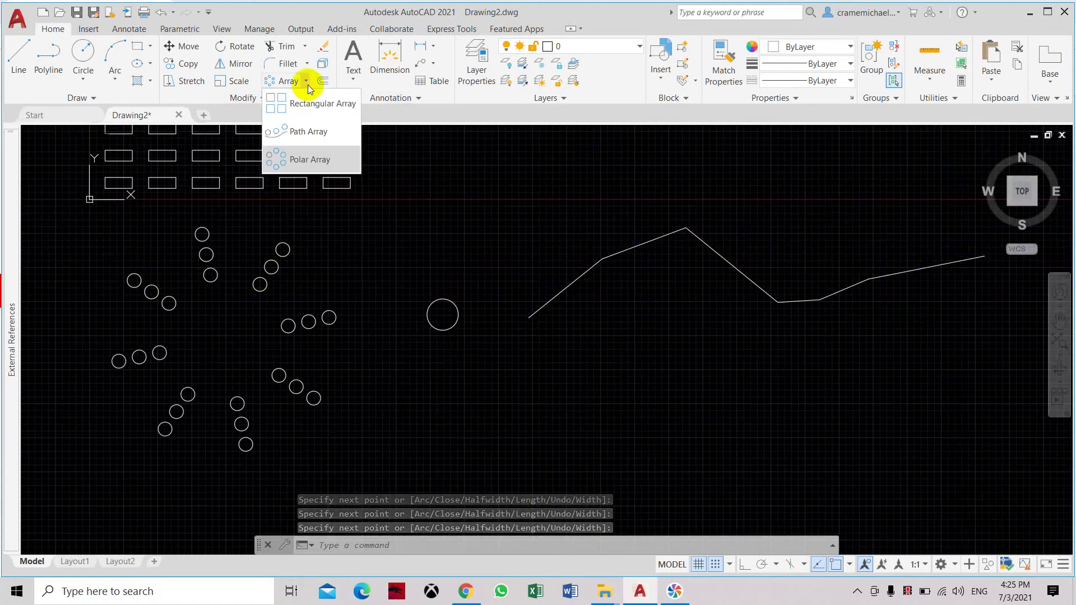
# Path-array the lone circle along the zigzag polyline.
pyautogui.click(302, 135)
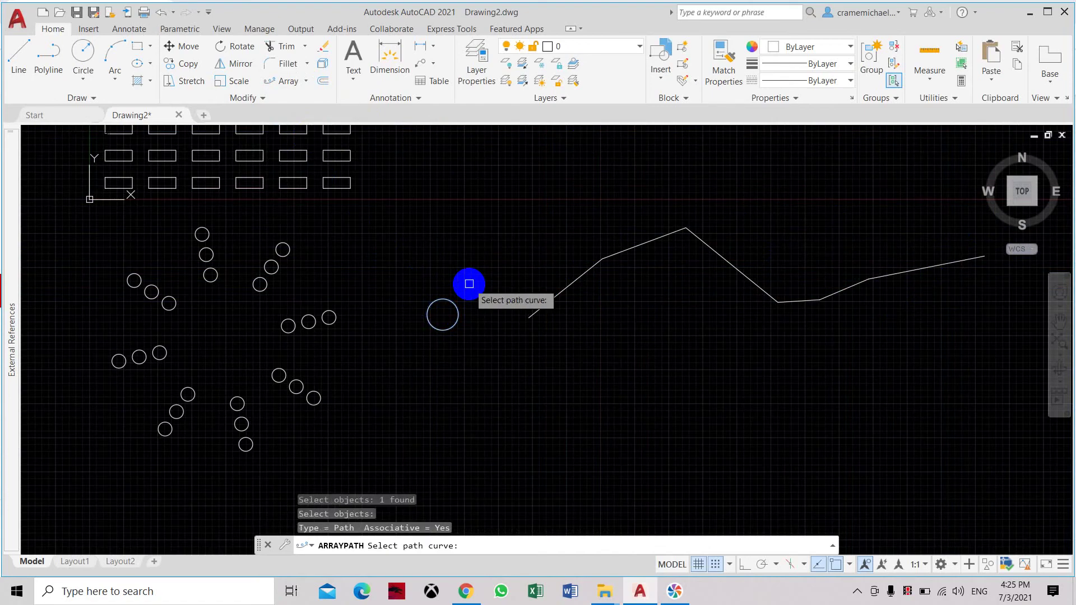
pyautogui.click(553, 295)
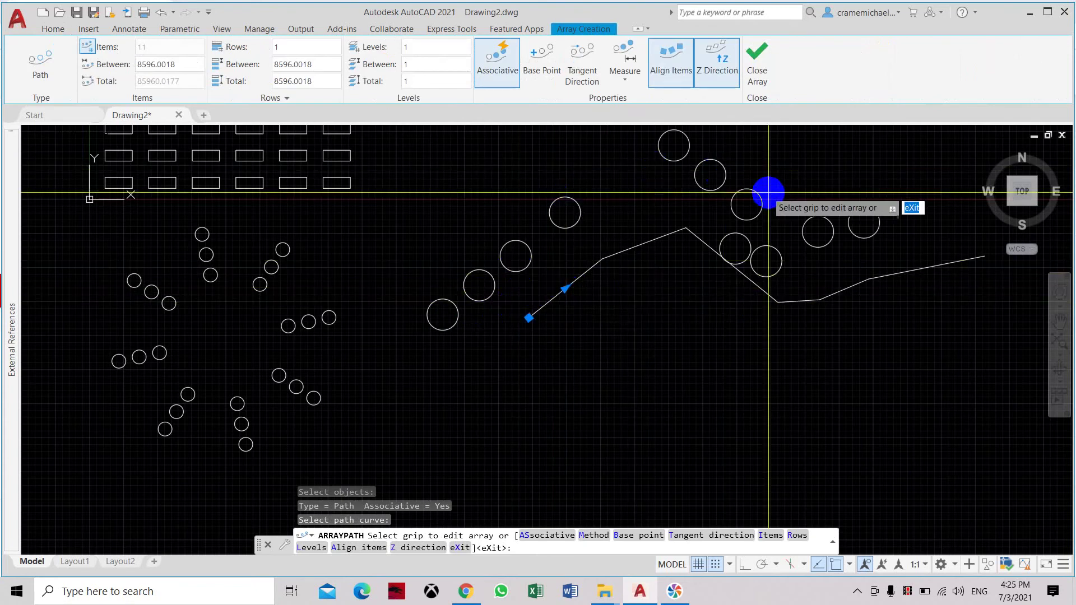
# Set the spacing between the path-arrayed circles to 9000.
pyautogui.click(179, 63)
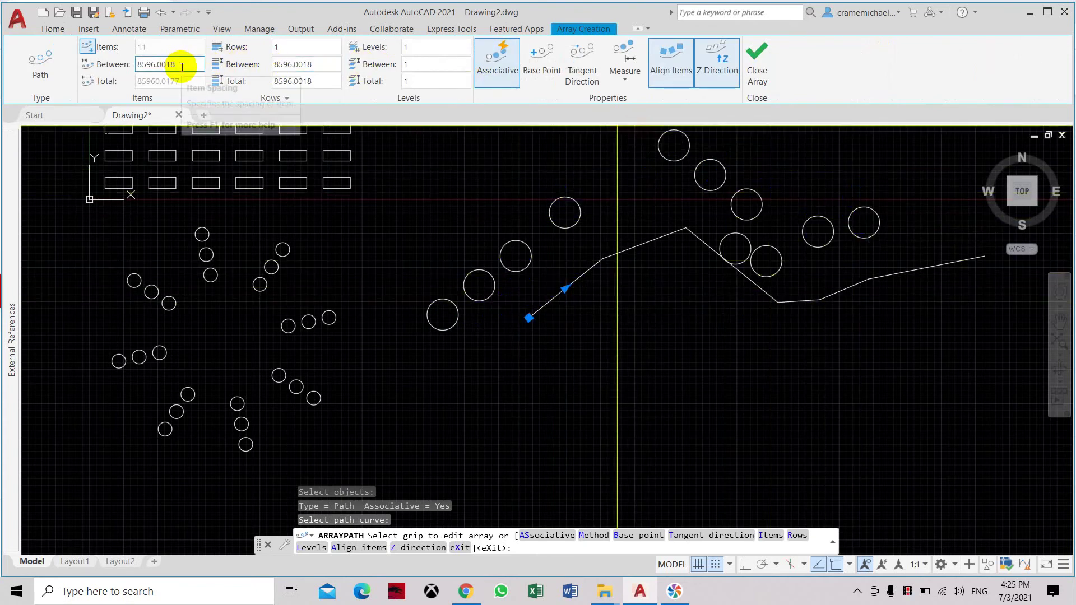
pyautogui.doubleClick(178, 64)
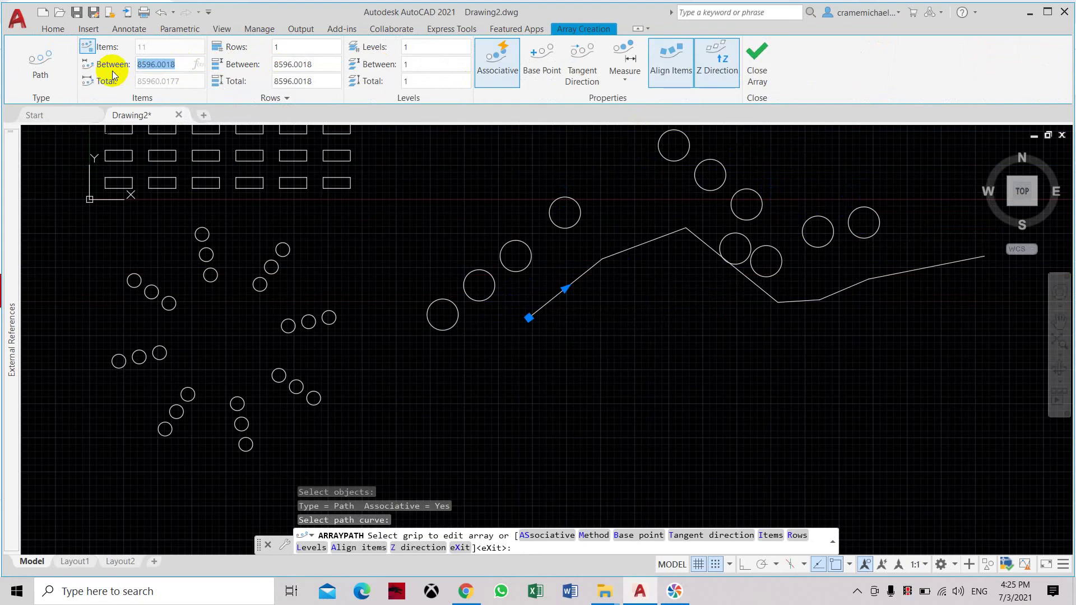
pyautogui.write('9000')
pyautogui.press('Return')
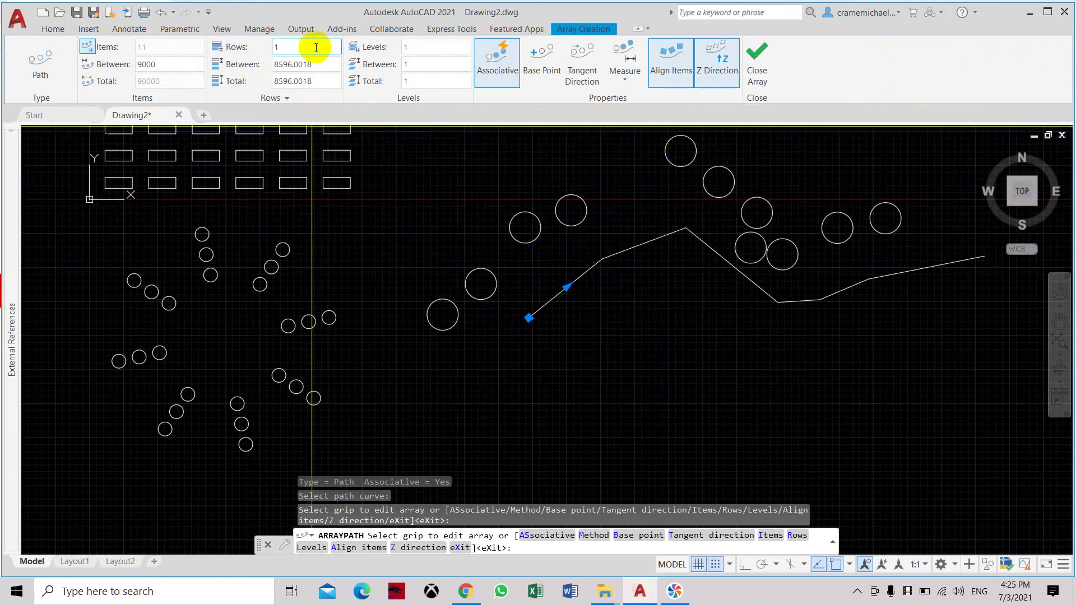
# Set the path array to 2 rows and pan to review the 11-item preview.
pyautogui.doubleClick(282, 46)
pyautogui.write('2')
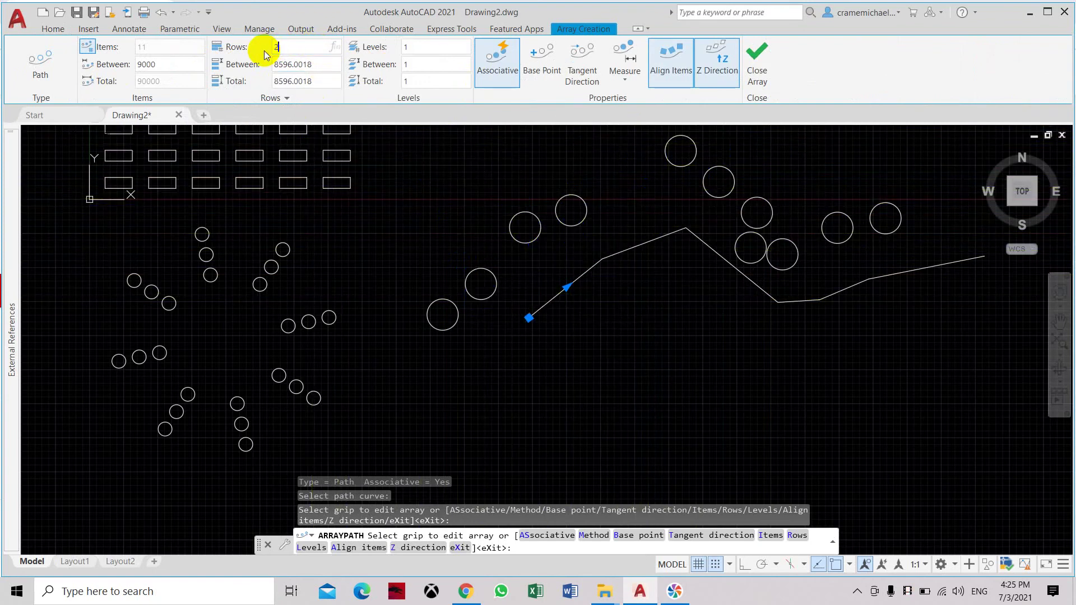
pyautogui.press('Return')
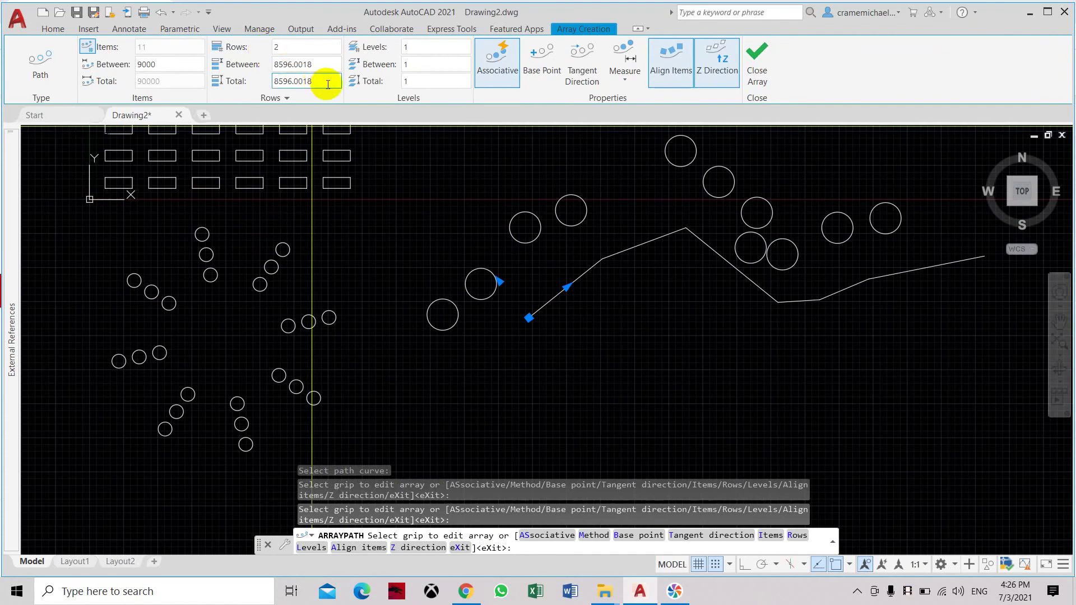
pyautogui.click(477, 140)
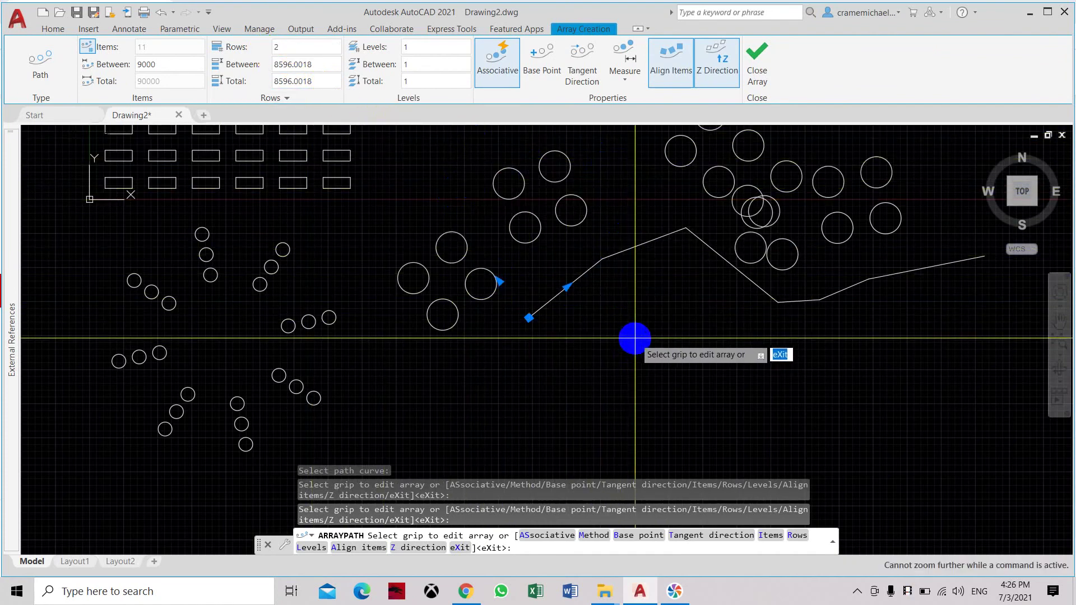
pyautogui.moveTo(678, 282); pyautogui.dragTo(585, 392, button='middle')
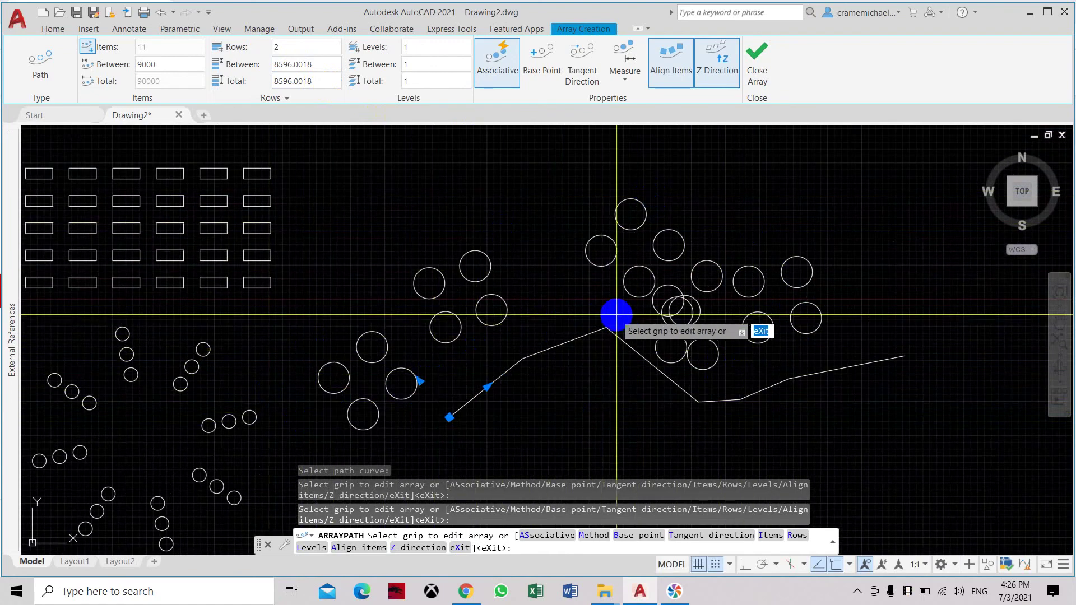
pyautogui.moveTo(817, 389); pyautogui.dragTo(839, 363, button='middle')
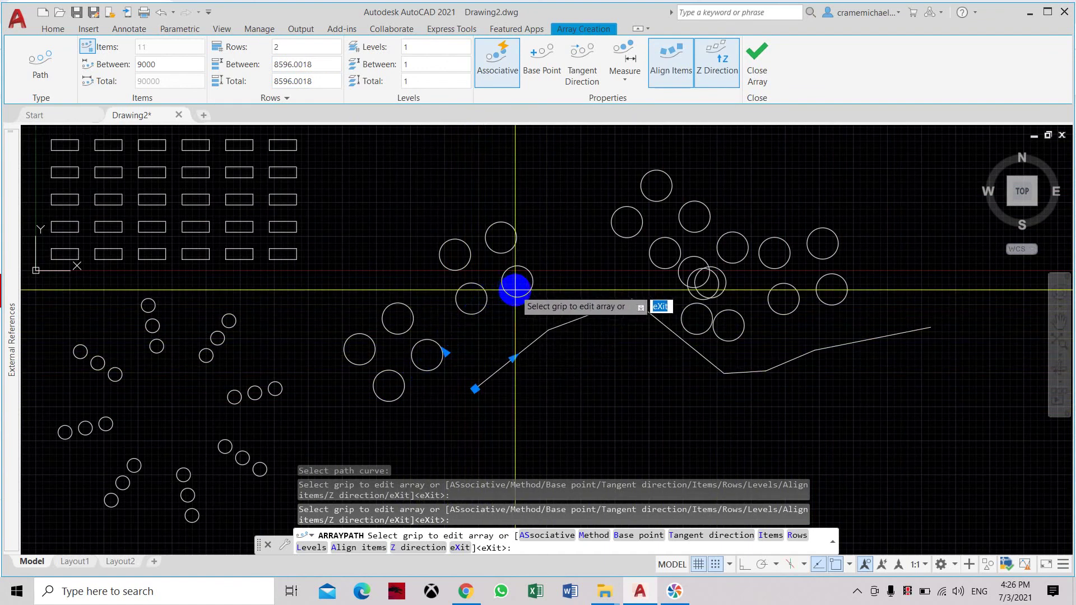
pyautogui.moveTo(513, 291); pyautogui.dragTo(606, 260, button='middle')
pyautogui.moveTo(487, 294); pyautogui.dragTo(483, 341, button='middle')
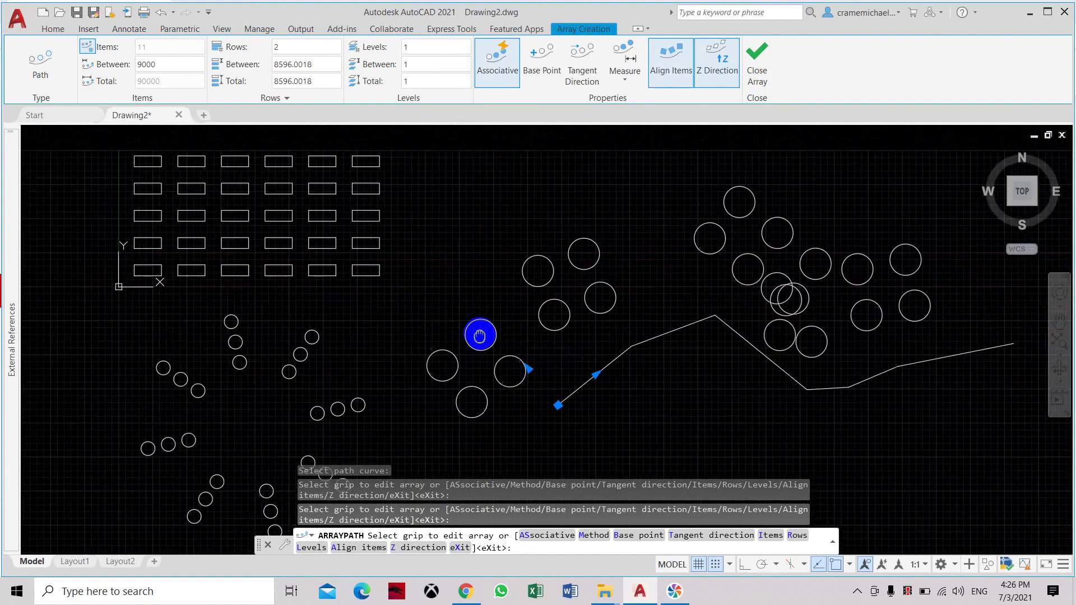